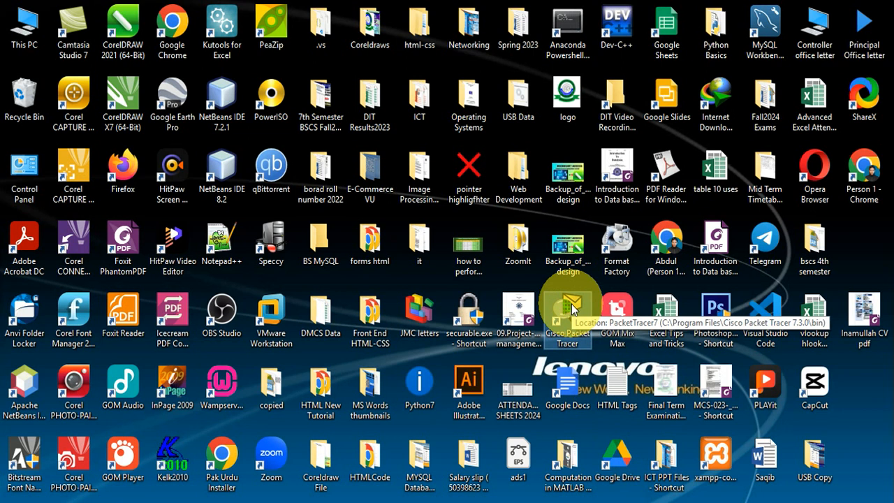
pyautogui.doubleClick(571, 307)
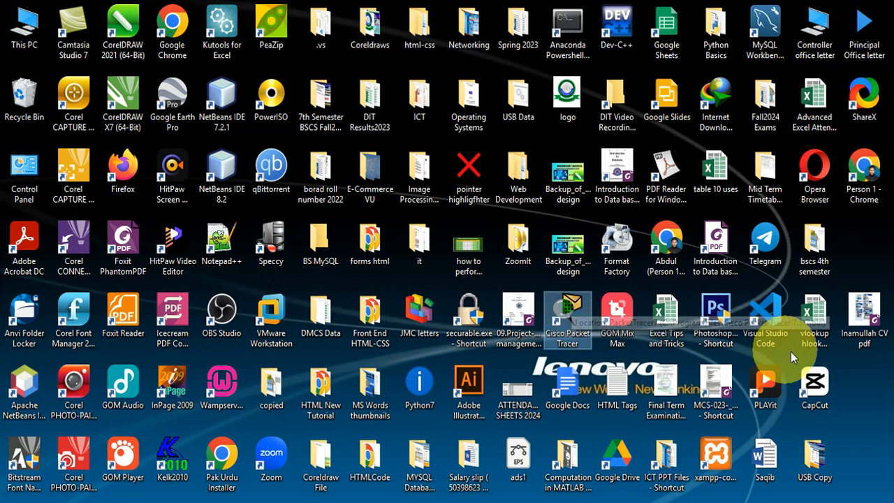
pyautogui.rightClick(863, 379)
pyautogui.click(798, 195)
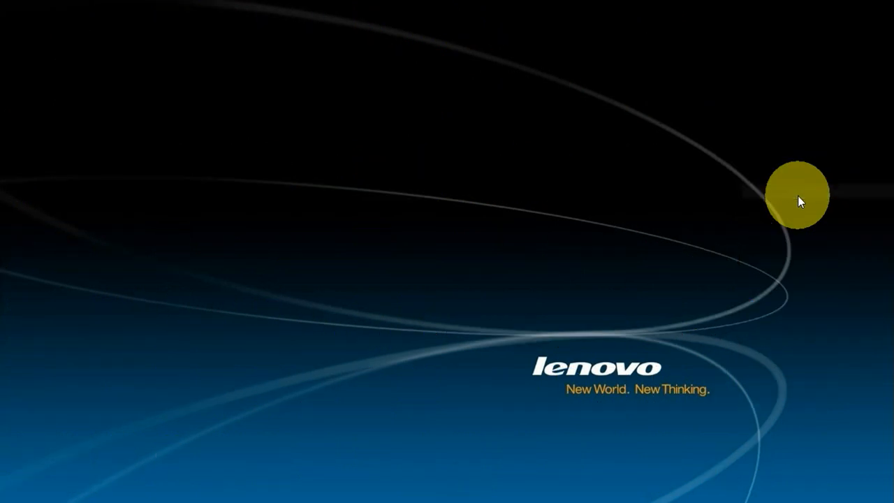
pyautogui.rightClick(861, 377)
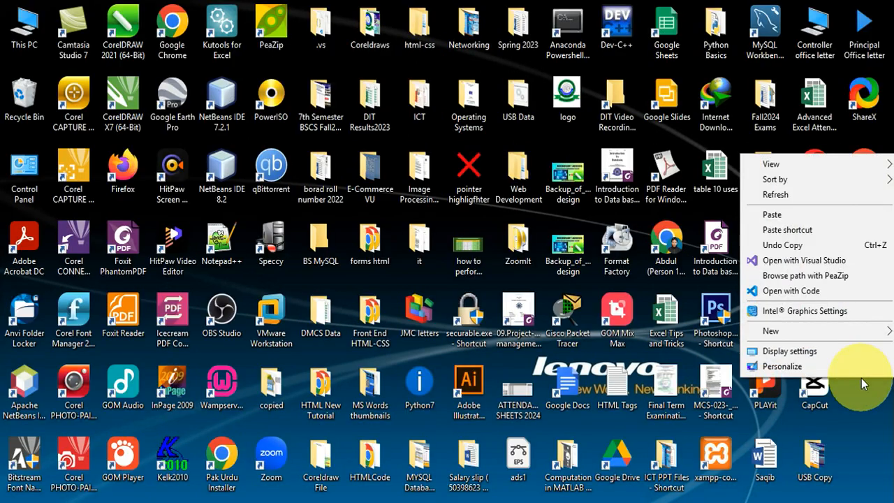
pyautogui.click(795, 199)
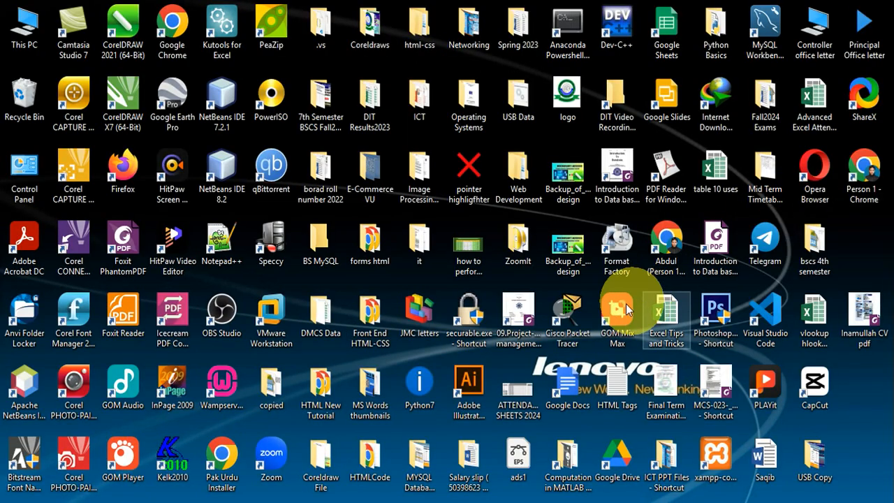
pyautogui.click(568, 311)
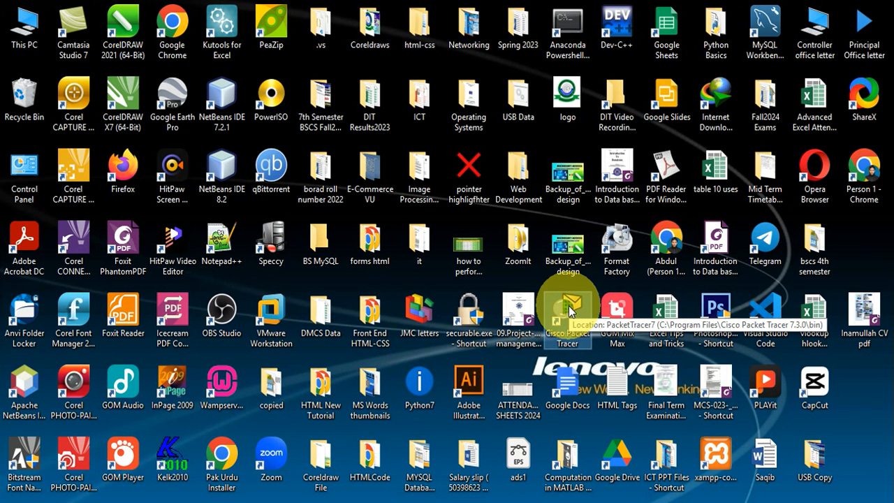
pyautogui.rightClick(855, 373)
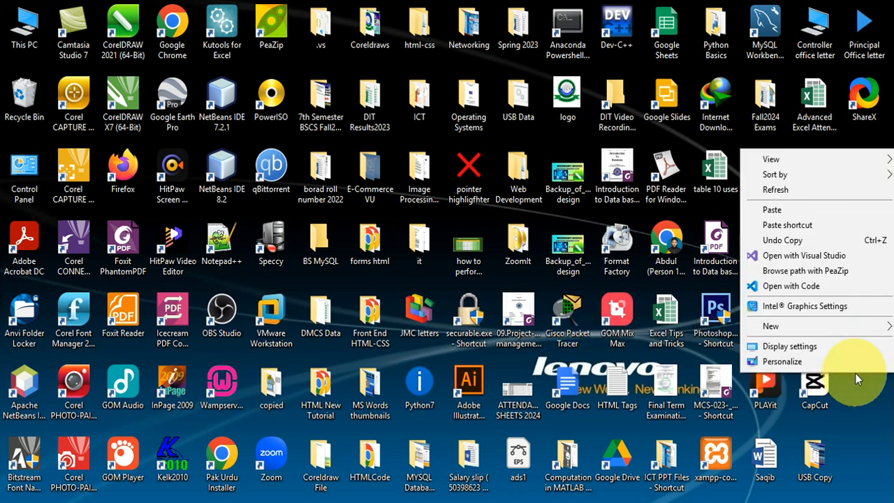
pyautogui.click(792, 193)
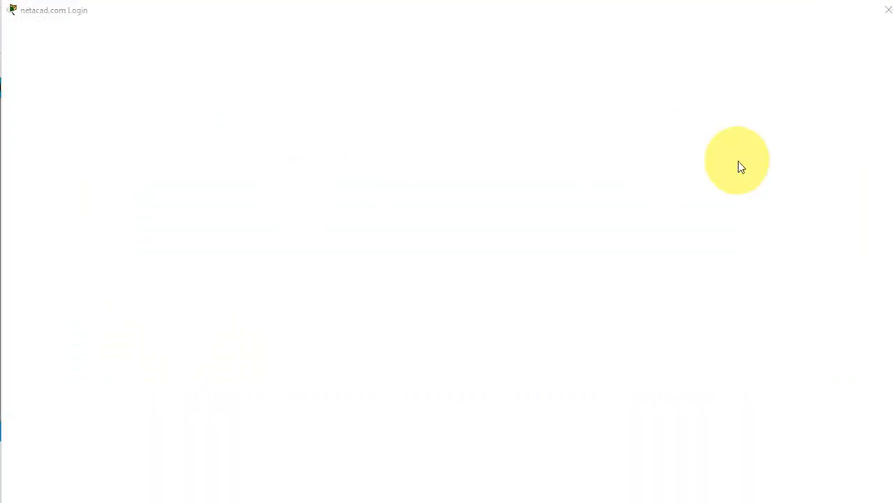
pyautogui.click(888, 11)
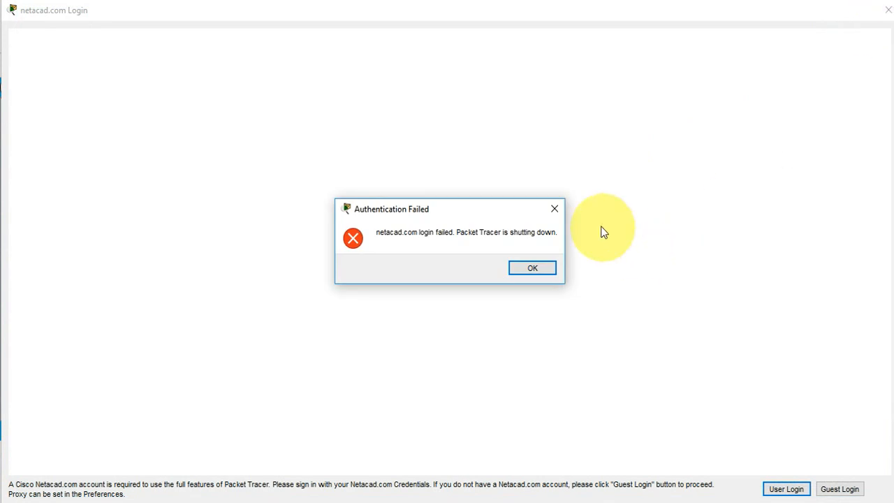
pyautogui.click(554, 209)
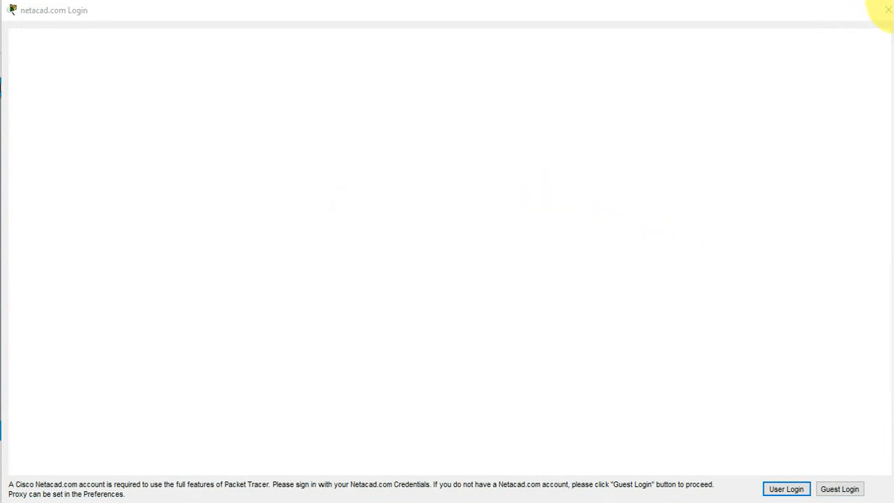
pyautogui.click(888, 9)
pyautogui.click(554, 209)
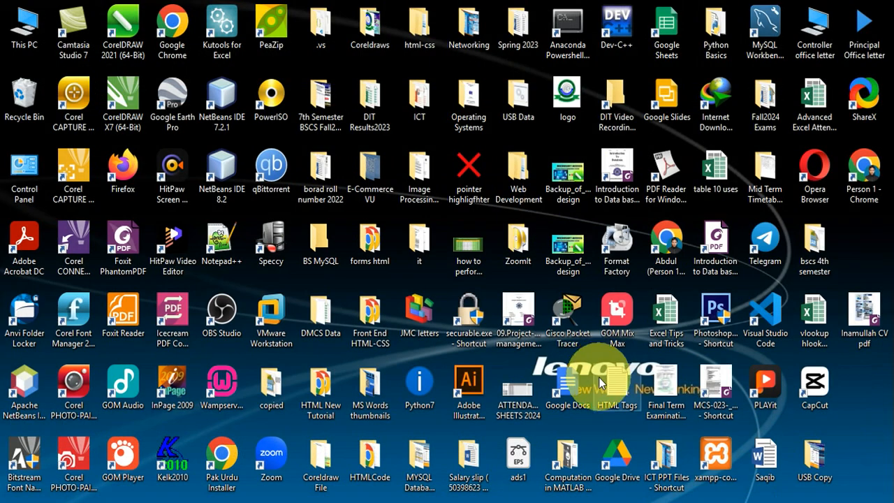
# Step: Launch Cisco Packet Tracer and disconnect the computer from the HUAWEI Wi-Fi network while it loads
pyautogui.doubleClick(574, 317)
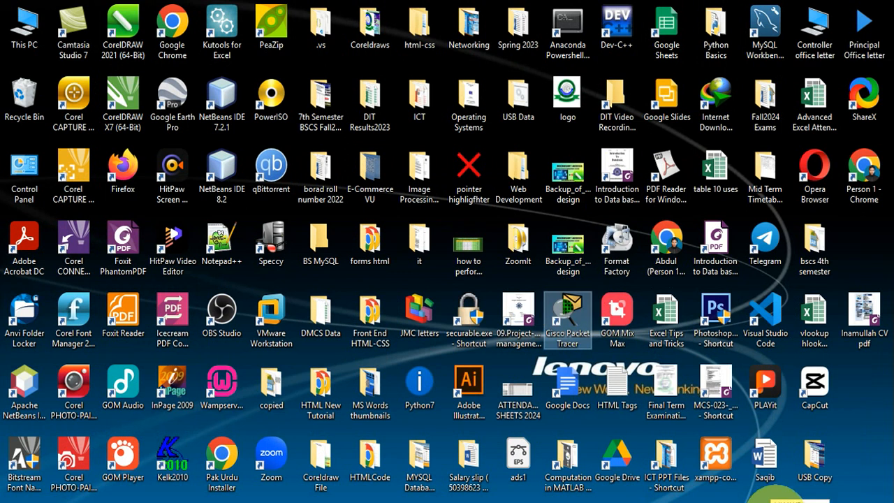
pyautogui.click(777, 502)
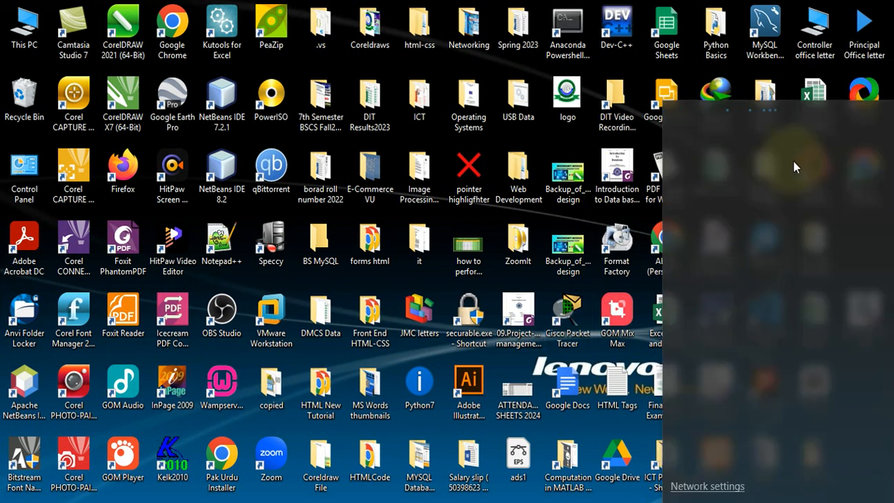
pyautogui.click(741, 171)
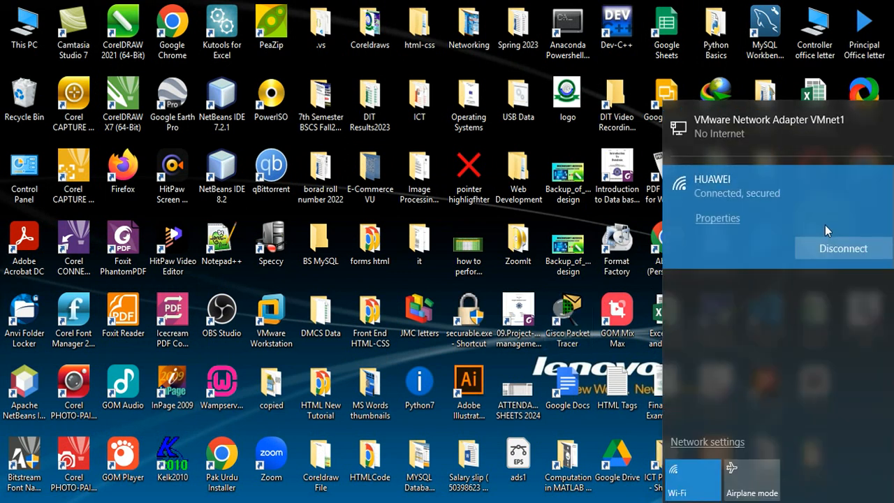
pyautogui.click(838, 255)
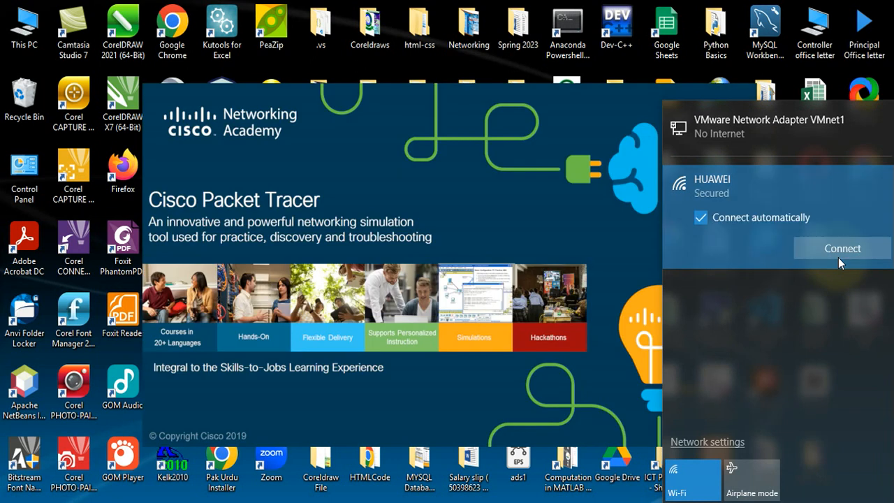
# Step: Reconnect the computer to the HUAWEI Wi-Fi network and return to the empty Packet Tracer workspace
pyautogui.click(838, 256)
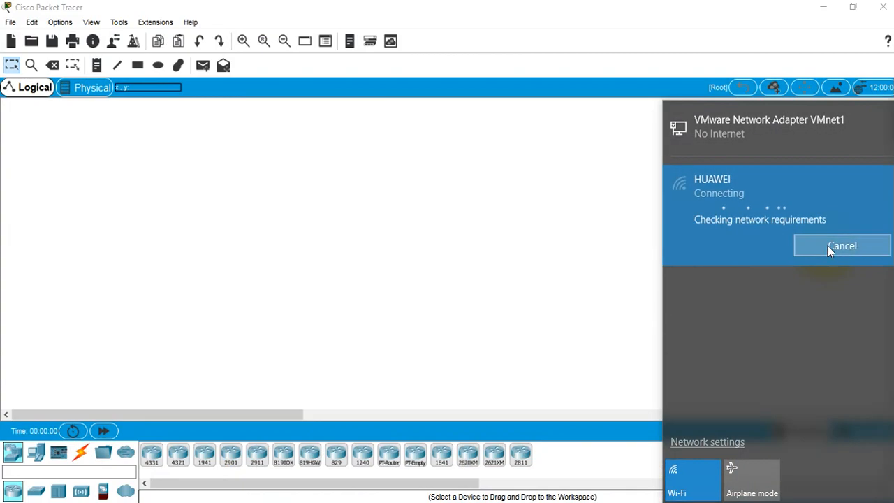
pyautogui.click(828, 246)
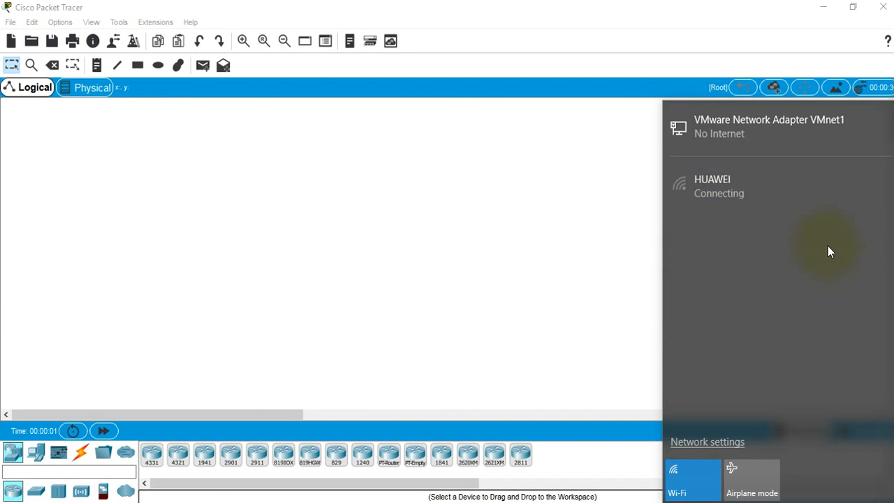
pyautogui.click(429, 226)
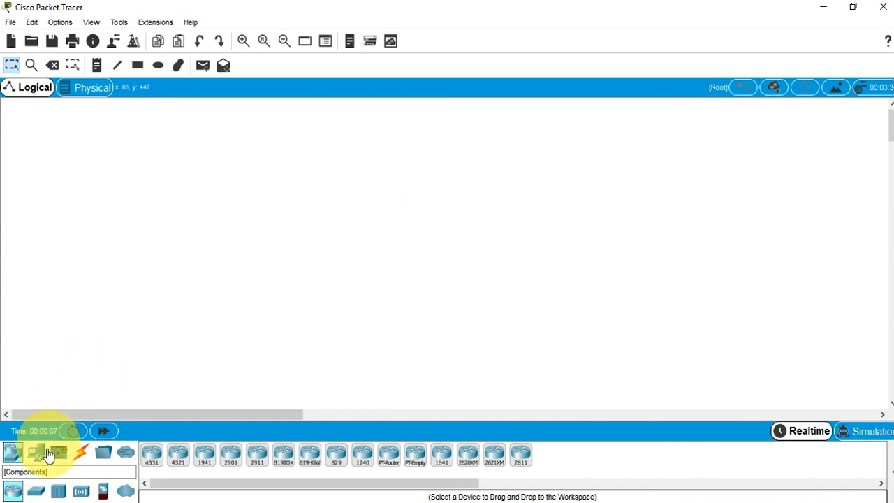
# Step: Place two 2960 switches close together in the logical workspace
pyautogui.click(36, 492)
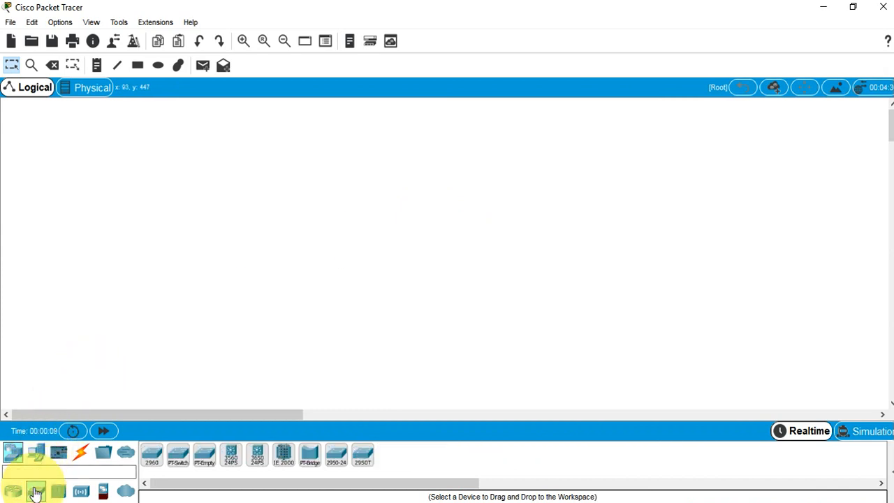
pyautogui.click(151, 458)
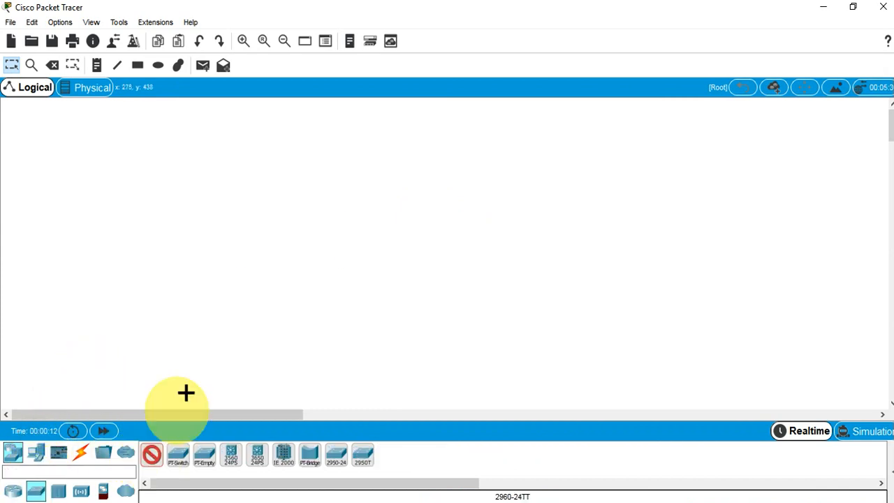
pyautogui.click(230, 260)
pyautogui.click(210, 232)
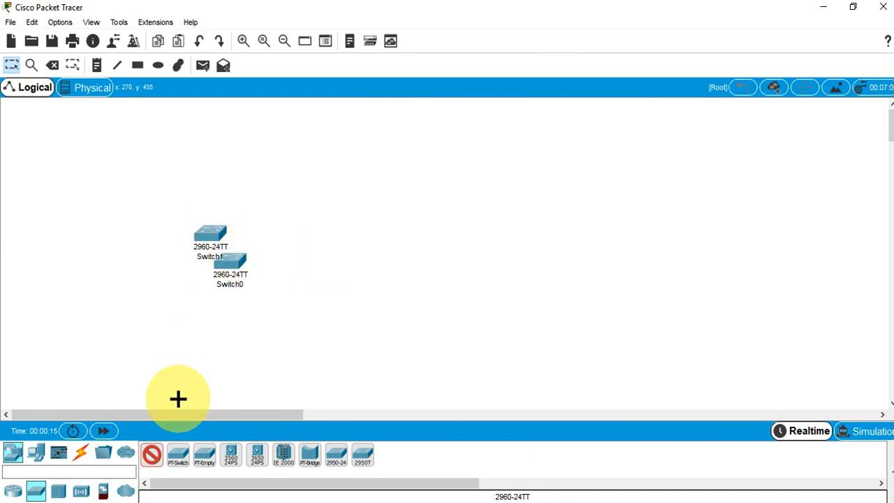
# Step: Place six PCs in the workspace, three in a column on each side of the two switches
pyautogui.click(37, 455)
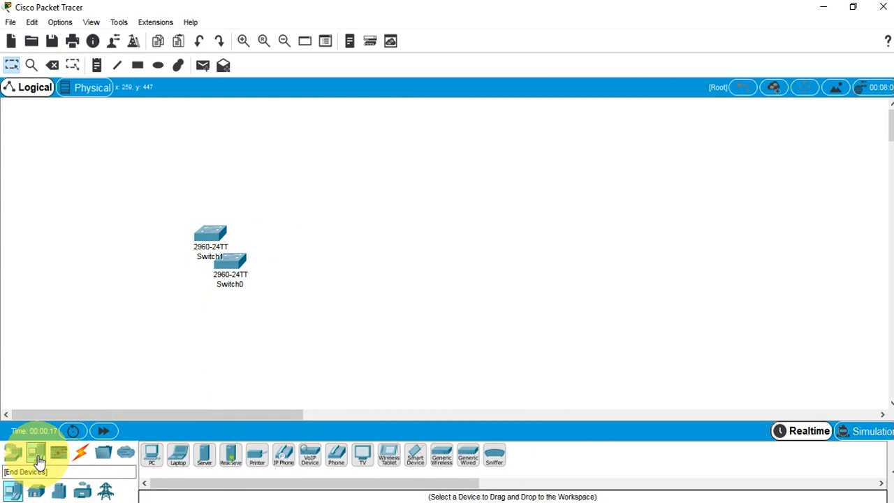
pyautogui.click(151, 463)
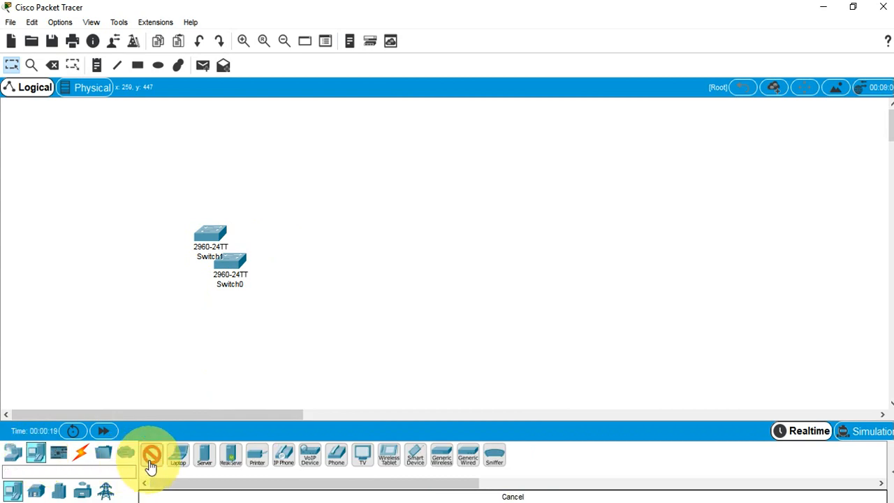
pyautogui.click(62, 307)
pyautogui.click(61, 262)
pyautogui.click(60, 215)
pyautogui.click(367, 174)
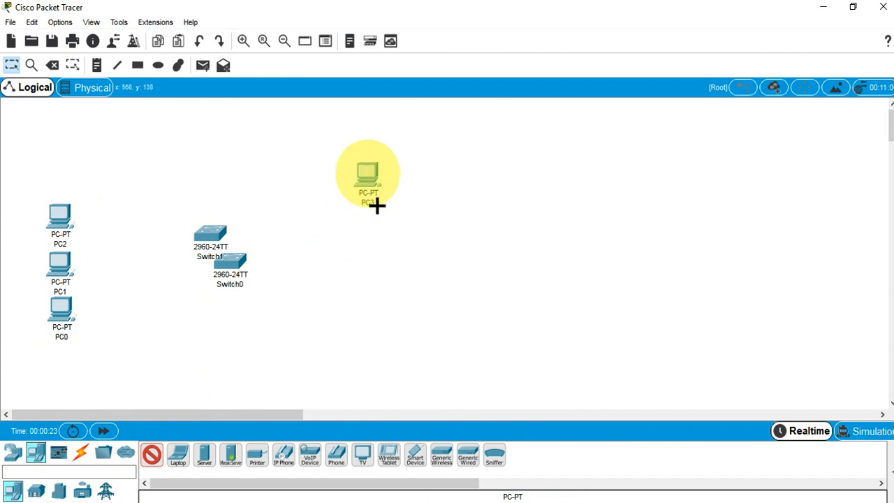
pyautogui.click(378, 209)
pyautogui.click(373, 265)
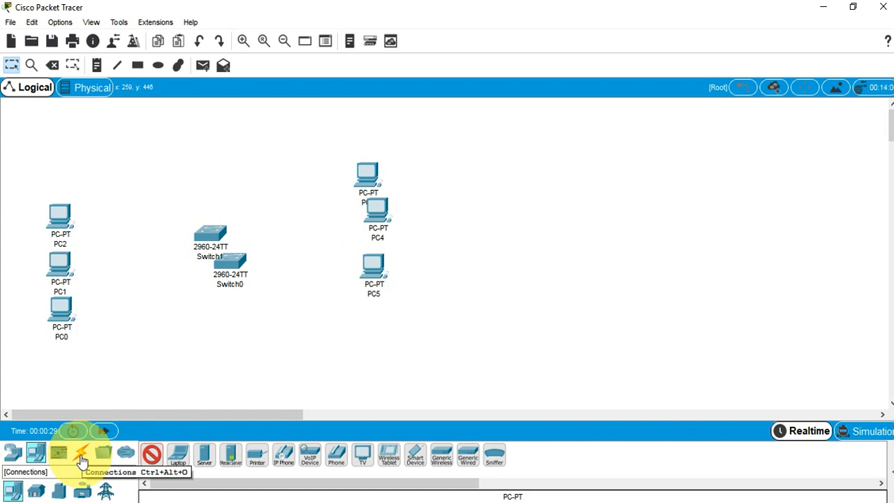
# Step: Move the two overlapping switches apart, with Switch1 nearer PC1 and Switch0 nearer PC5
pyautogui.click(11, 66)
pyautogui.moveTo(210, 236); pyautogui.dragTo(148, 270)
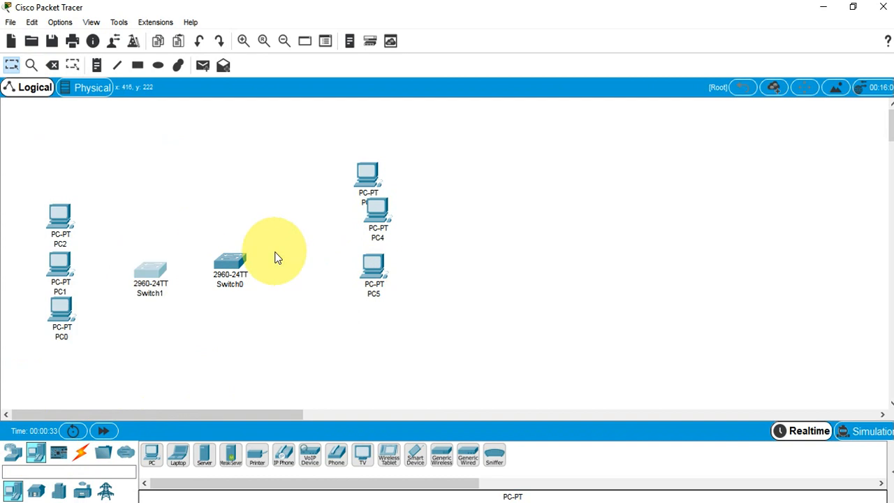
pyautogui.moveTo(246, 258); pyautogui.dragTo(283, 264)
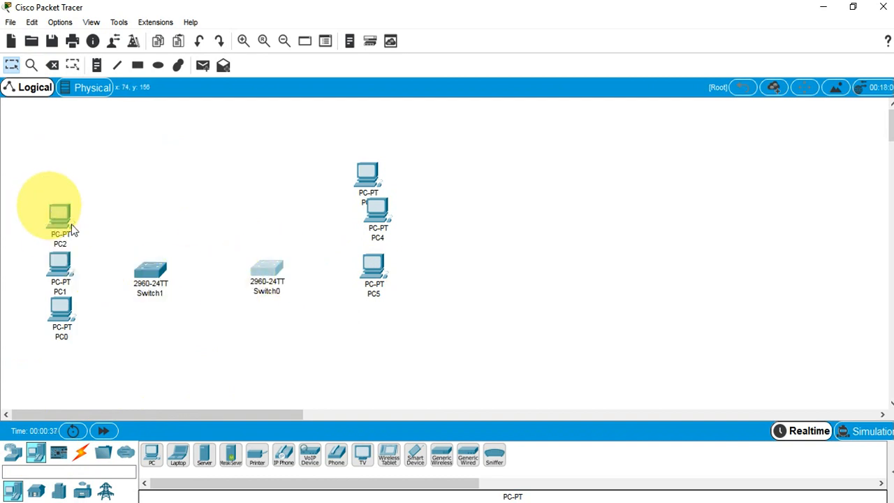
# Step: Arrange three PCs around Switch0, with PC3 above it, PC4 beside it and PC5 below it
pyautogui.moveTo(379, 272); pyautogui.dragTo(378, 307)
pyautogui.moveTo(379, 209); pyautogui.dragTo(381, 259)
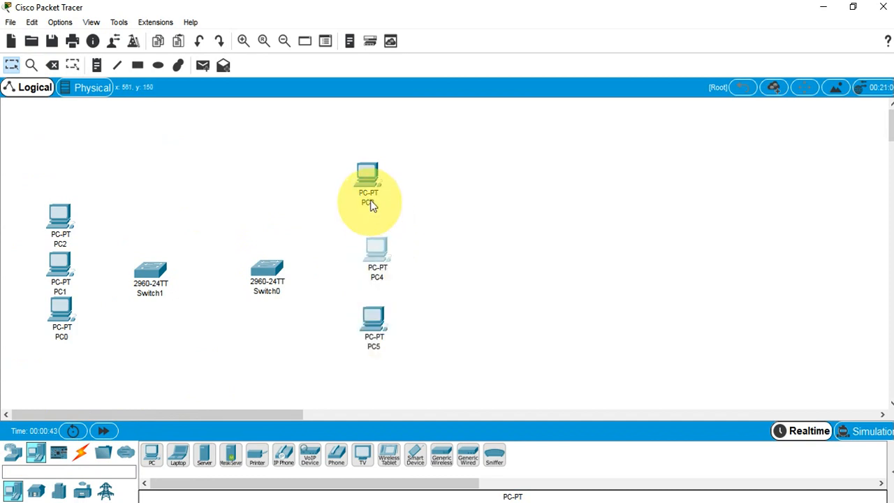
pyautogui.moveTo(367, 184); pyautogui.dragTo(280, 183)
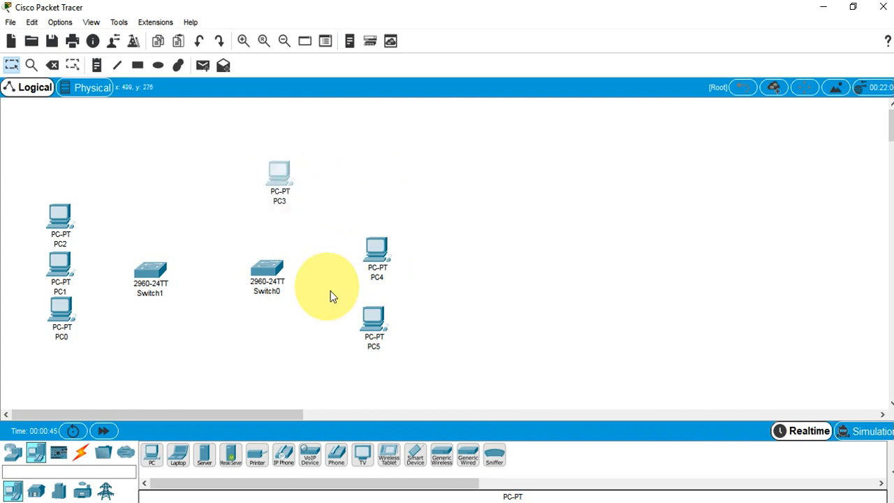
pyautogui.moveTo(361, 266); pyautogui.dragTo(361, 266)
pyautogui.moveTo(373, 316); pyautogui.dragTo(272, 339)
# Step: Arrange the other three PCs around Switch1, with PC2 above it, PC0 below it and PC1 beside it
pyautogui.moveTo(58, 213); pyautogui.dragTo(145, 172)
pyautogui.moveTo(60, 307); pyautogui.dragTo(146, 340)
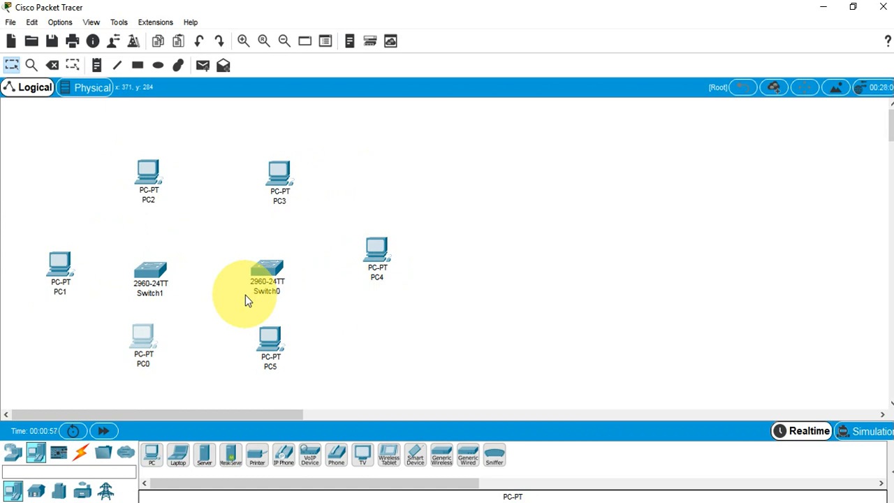
pyautogui.moveTo(62, 277); pyautogui.dragTo(76, 273)
# Step: Connect PC1, PC2 and PC0 to Switch1 and link Switch1 to Switch0 using the automatically chosen connection type
pyautogui.click(81, 453)
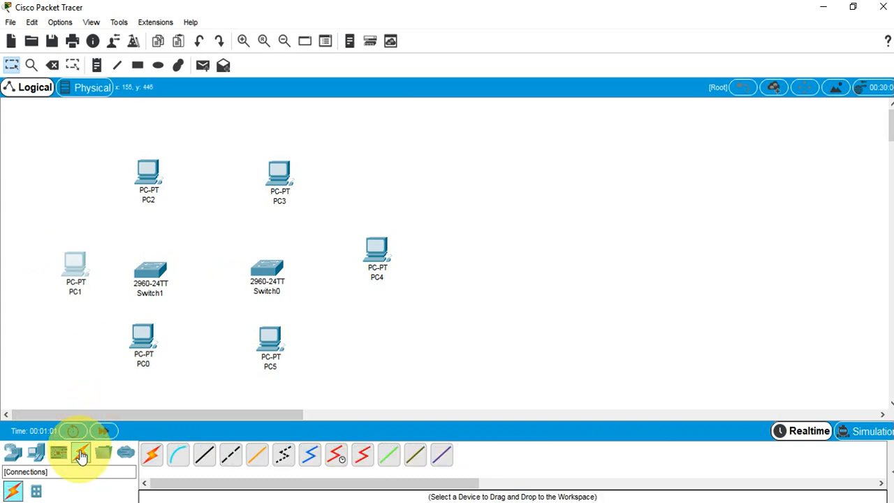
pyautogui.click(150, 455)
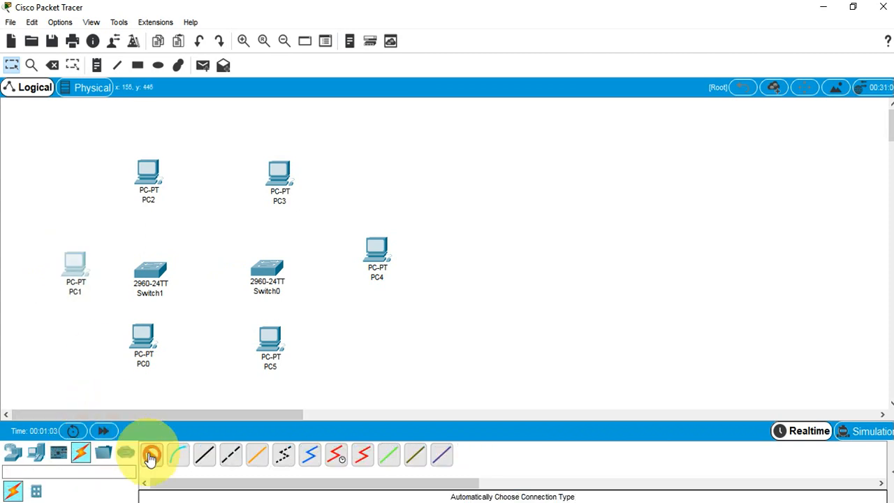
pyautogui.click(155, 272)
pyautogui.click(74, 270)
pyautogui.click(147, 186)
pyautogui.click(150, 272)
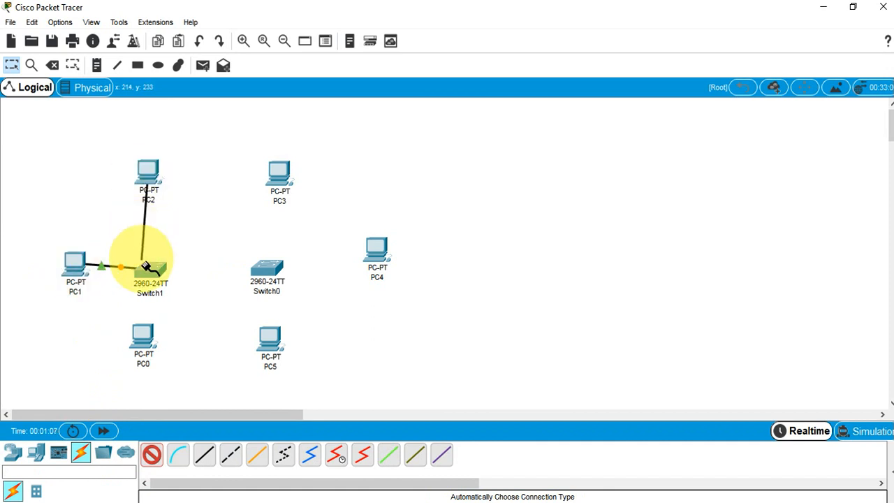
pyautogui.click(150, 272)
pyautogui.click(143, 339)
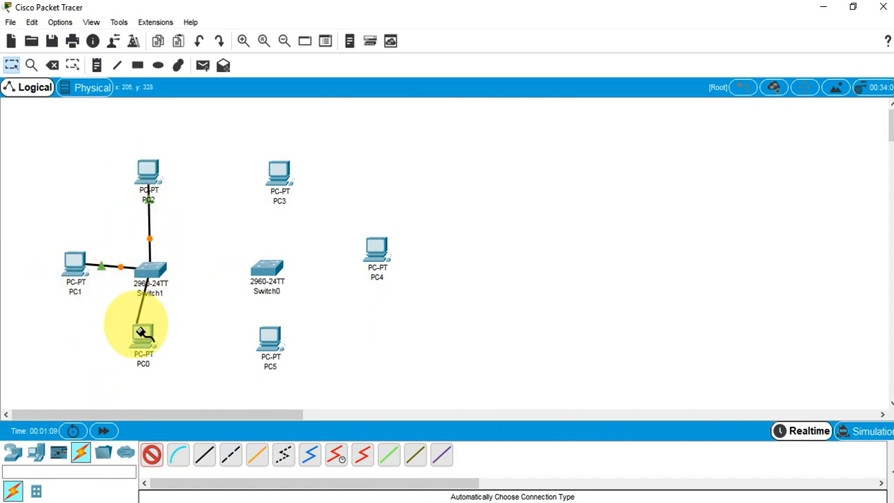
pyautogui.click(145, 264)
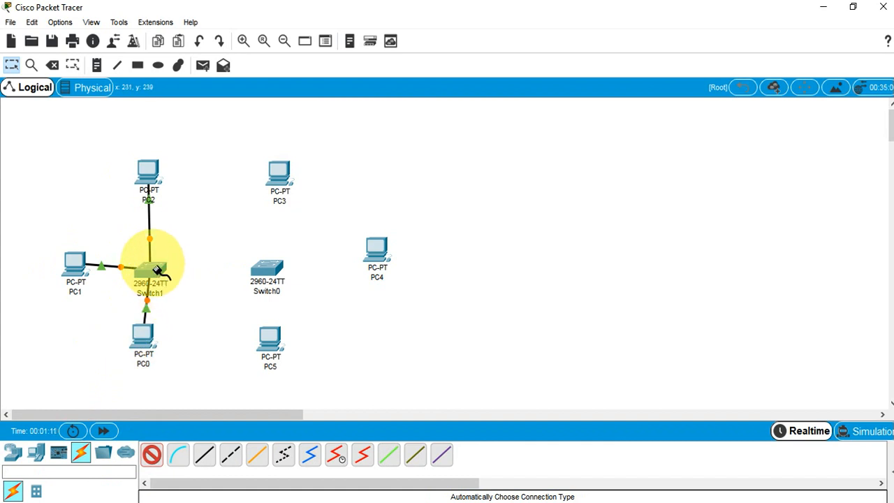
pyautogui.click(253, 277)
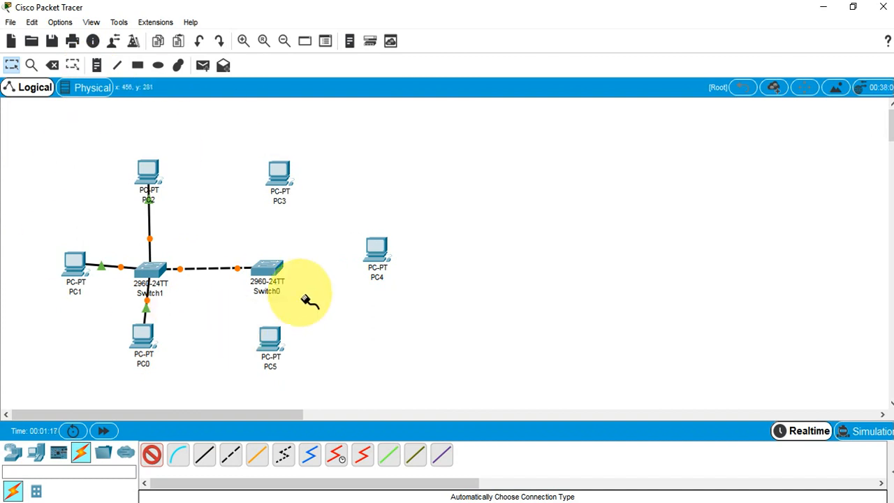
# Step: Connect PC3, PC4 and PC5 to Switch0 using the automatically chosen connection type, and return to the selection tool
pyautogui.click(275, 269)
pyautogui.click(280, 180)
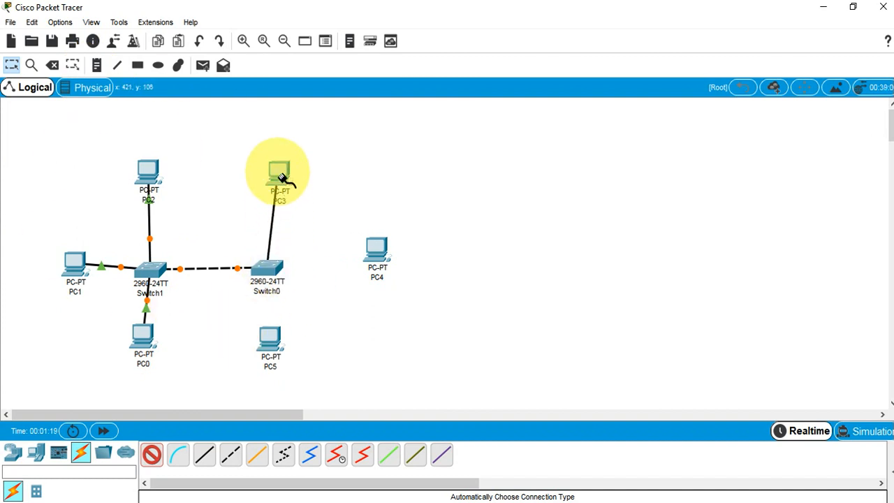
pyautogui.click(274, 271)
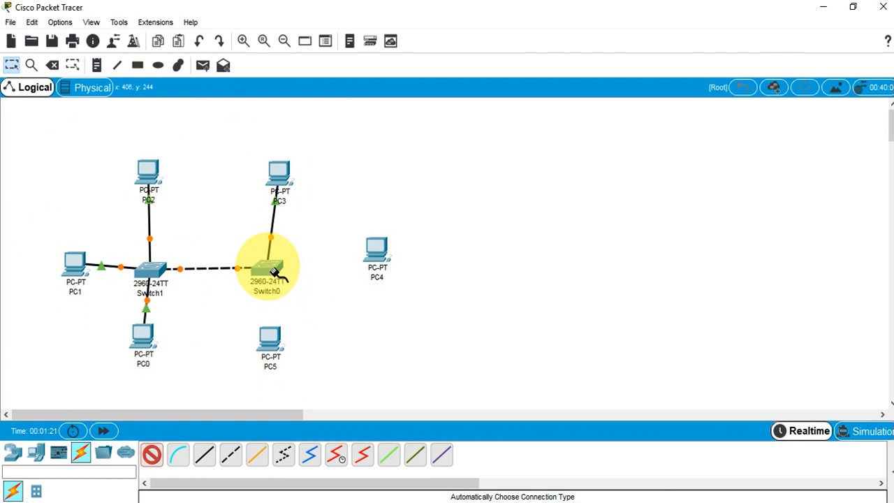
pyautogui.click(377, 252)
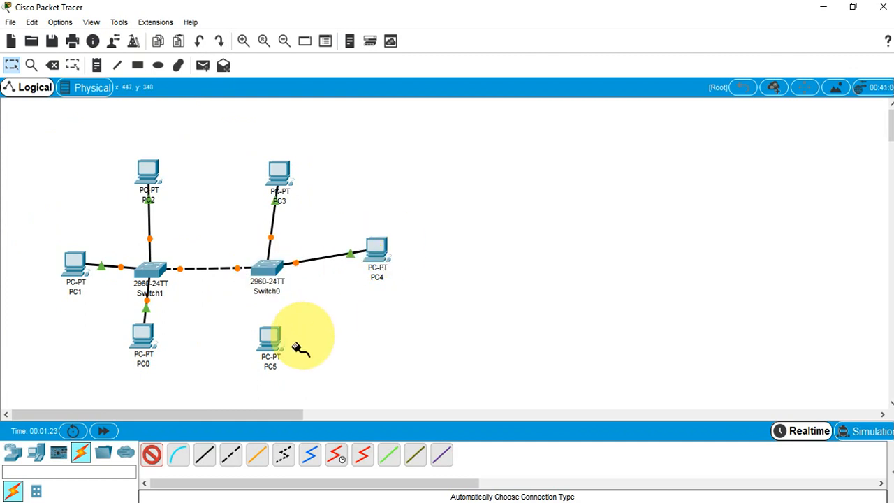
pyautogui.click(272, 339)
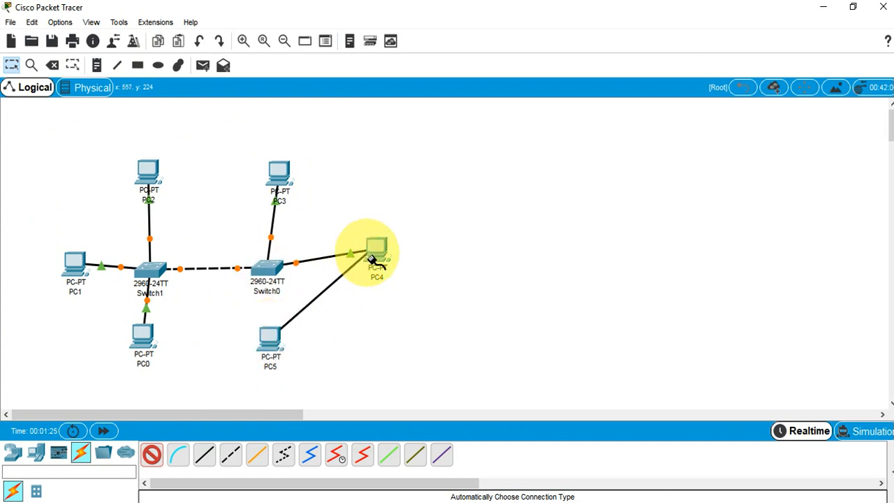
pyautogui.click(270, 269)
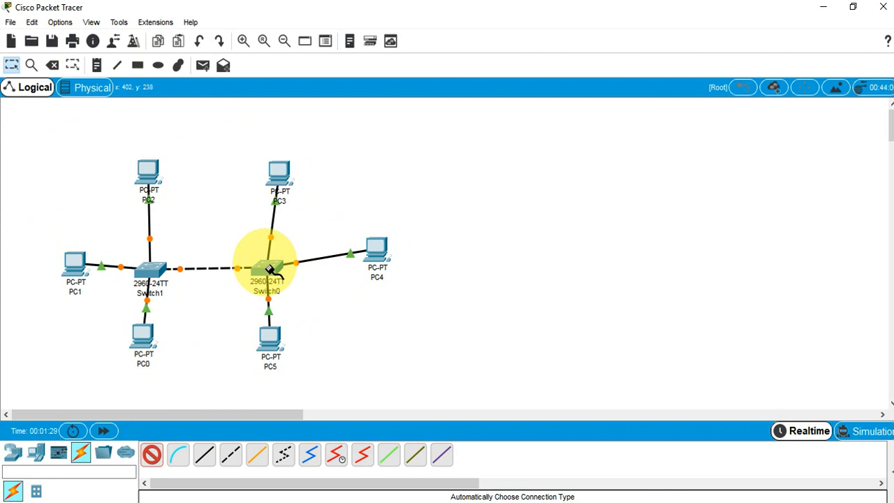
pyautogui.click(11, 65)
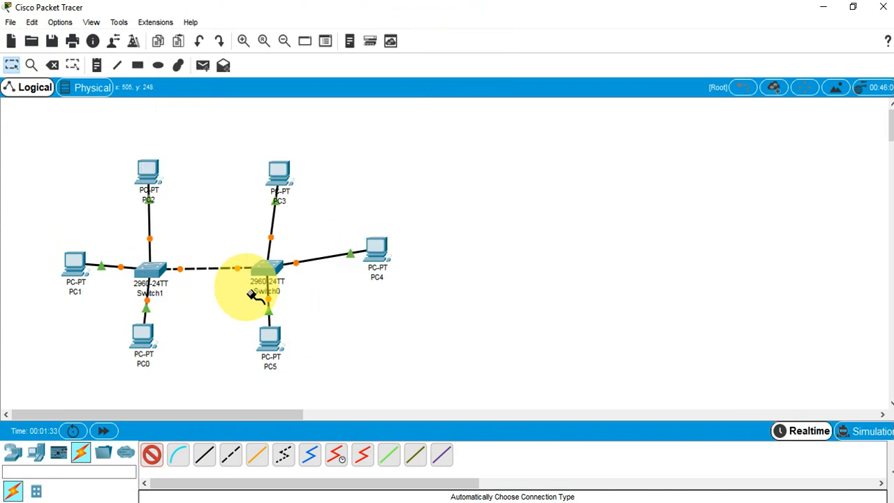
pyautogui.click(11, 65)
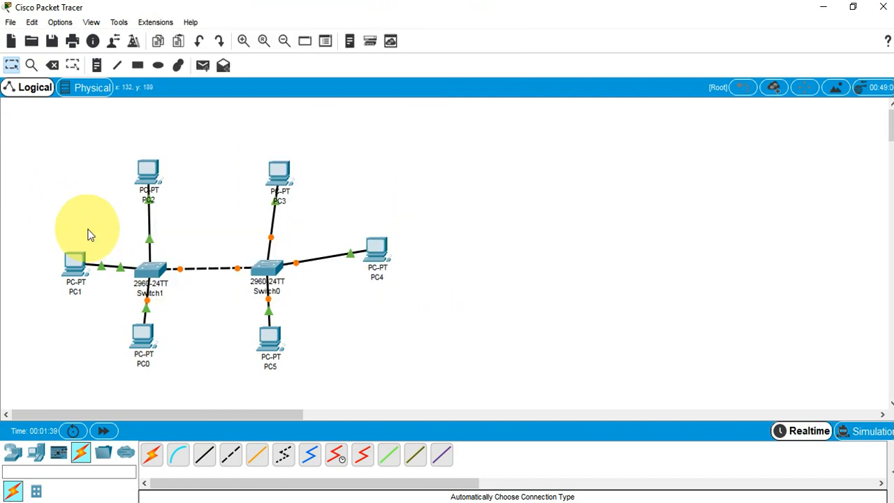
# Step: Give PC1 the static IP address 20.0.0.1 with the default subnet mask 255.0.0.0
pyautogui.moveTo(148, 278)
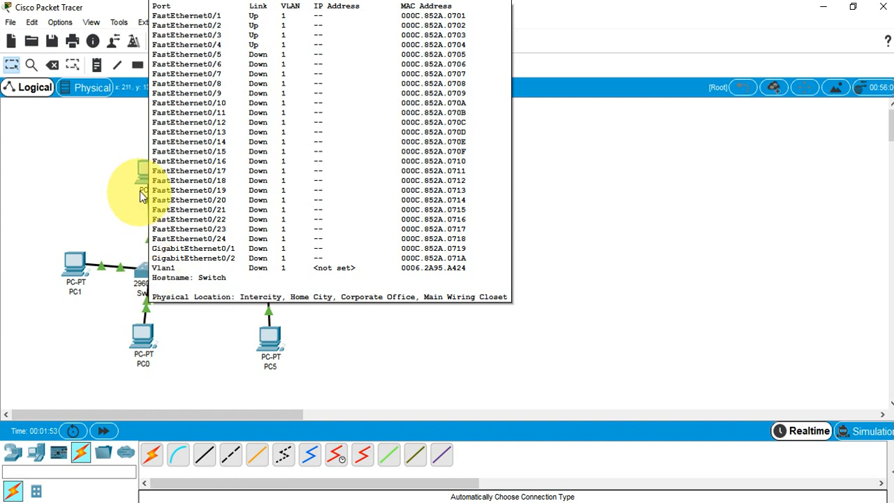
pyautogui.click(79, 264)
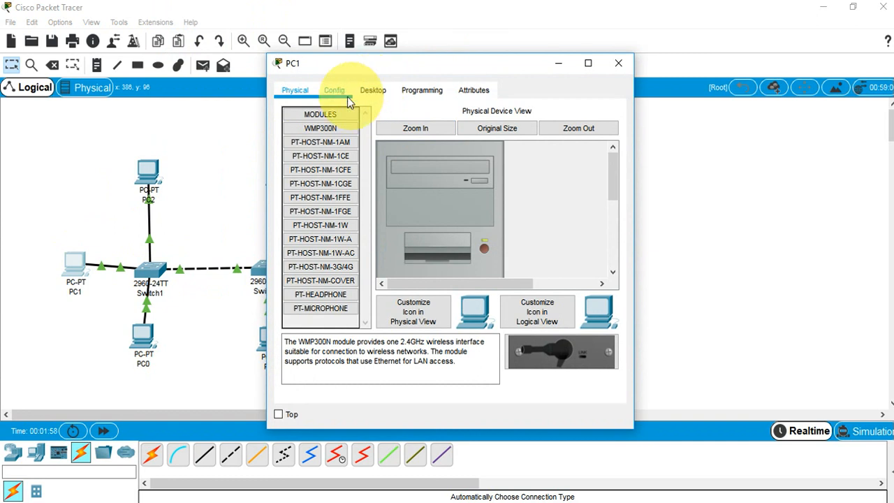
pyautogui.click(377, 93)
pyautogui.click(324, 120)
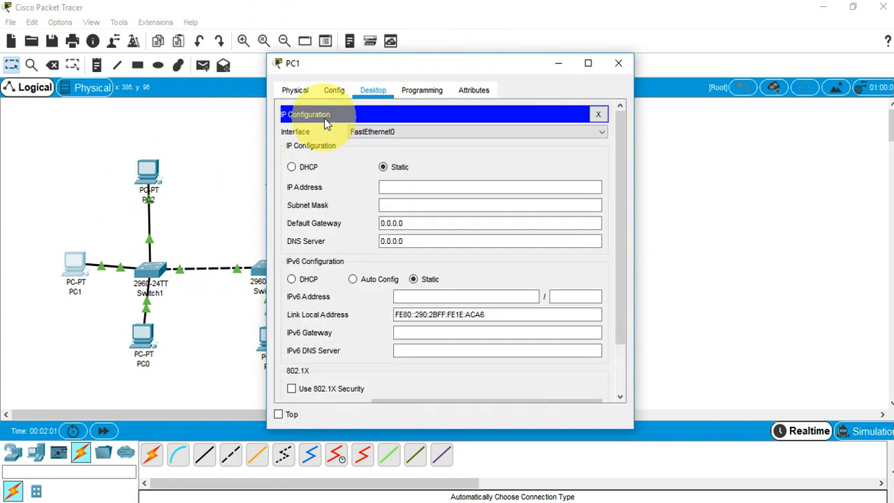
pyautogui.click(431, 185)
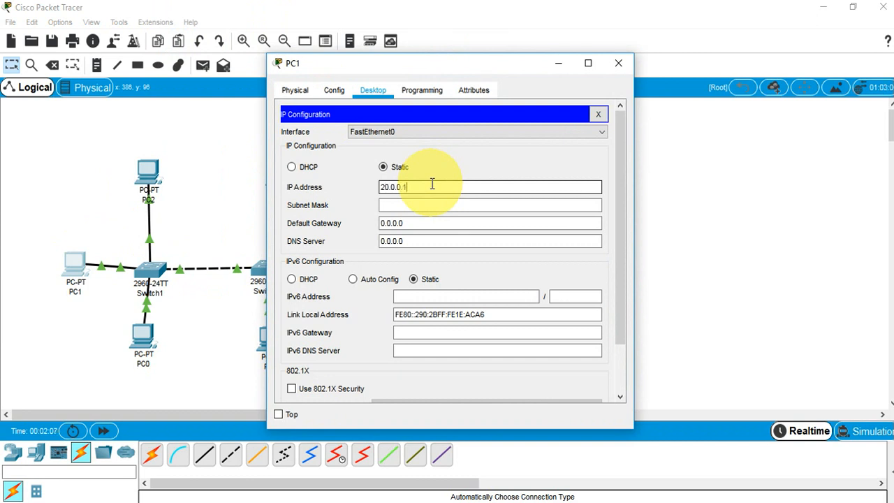
pyautogui.press('Tab')
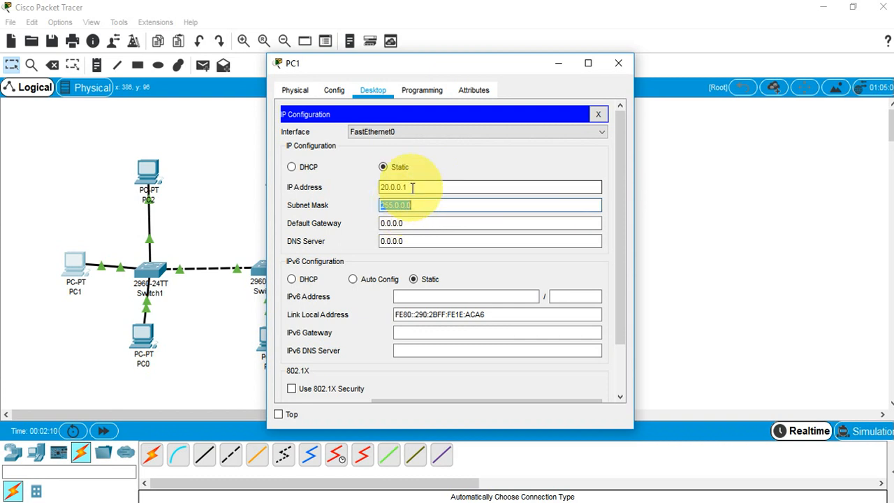
pyautogui.hotkey('shift', 'Tab')
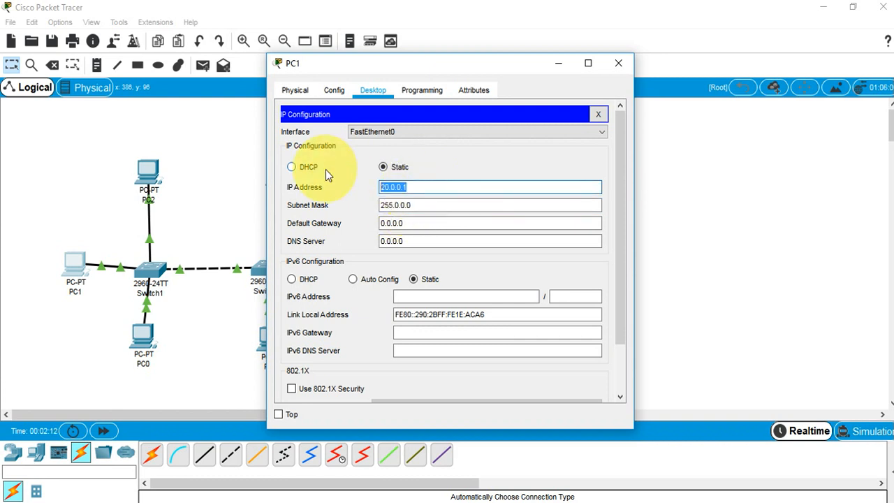
pyautogui.click(602, 118)
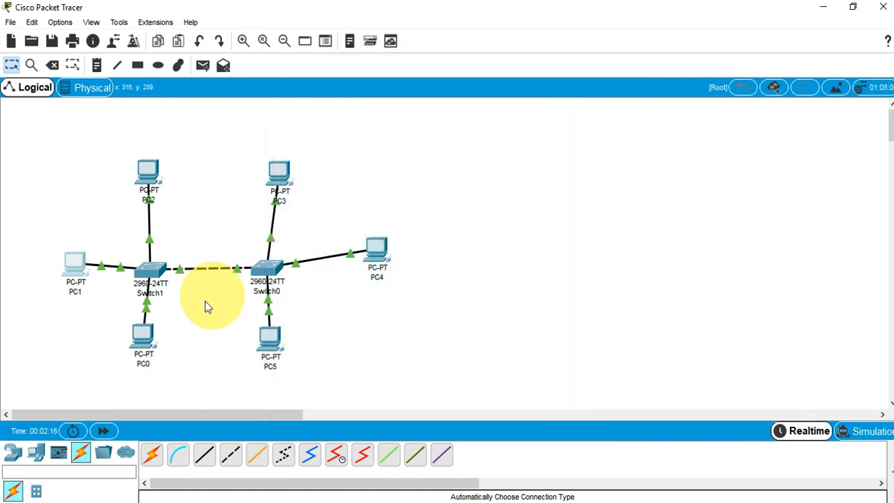
# Step: Give PC0 the static IP address 20.0.0.2 and close its configuration window
pyautogui.click(138, 346)
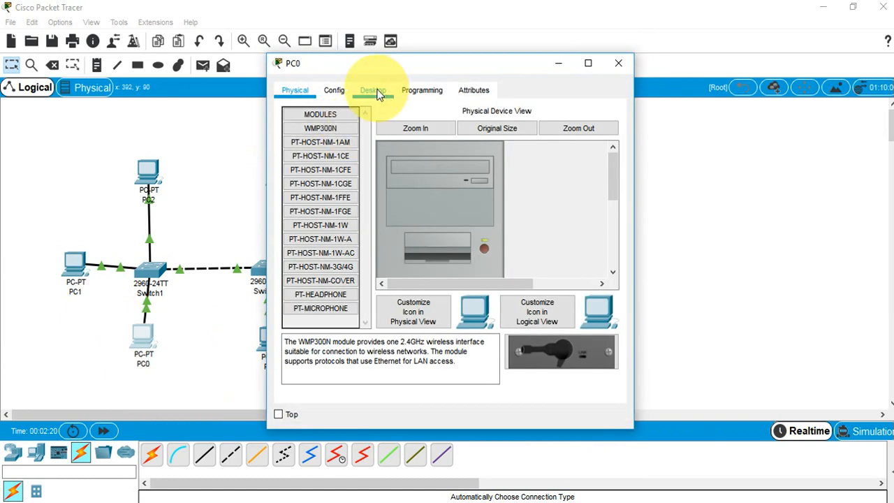
pyautogui.click(376, 91)
pyautogui.click(337, 129)
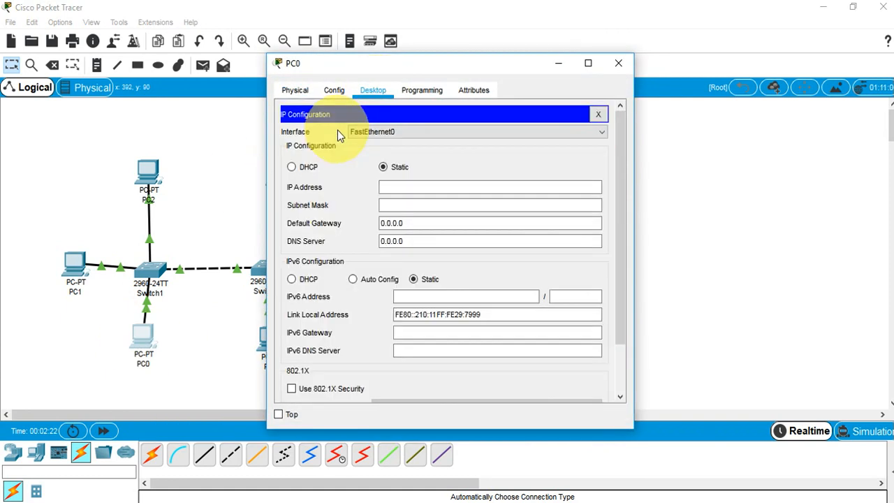
pyautogui.click(421, 188)
pyautogui.write('20.0.0.1=')
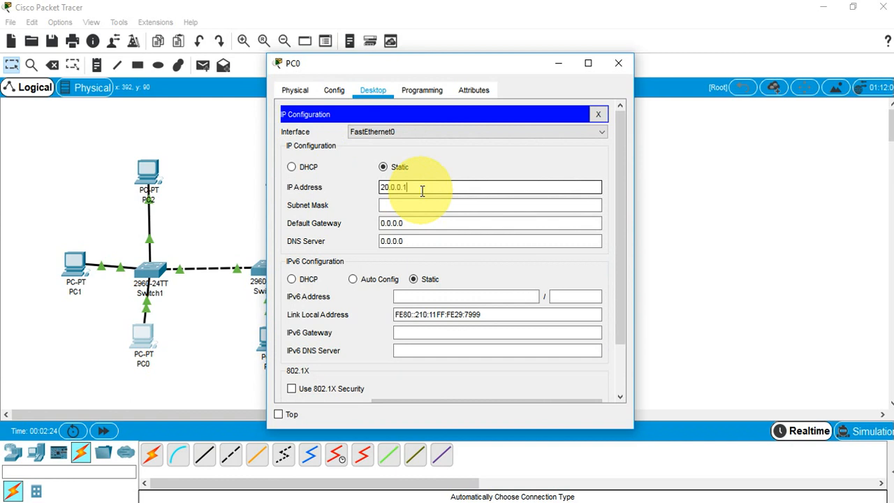
pyautogui.press('BackSpace')
pyautogui.press('BackSpace')
pyautogui.write('2')
pyautogui.click(627, 64)
# Step: Give PC2 the static IP address 20.0.0.3 with the default subnet mask 255.0.0.0
pyautogui.click(160, 176)
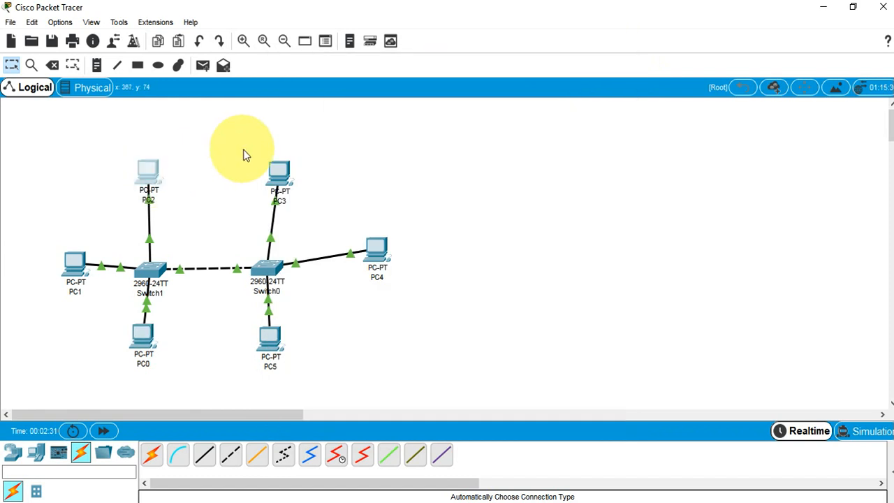
pyautogui.doubleClick(154, 173)
pyautogui.click(376, 92)
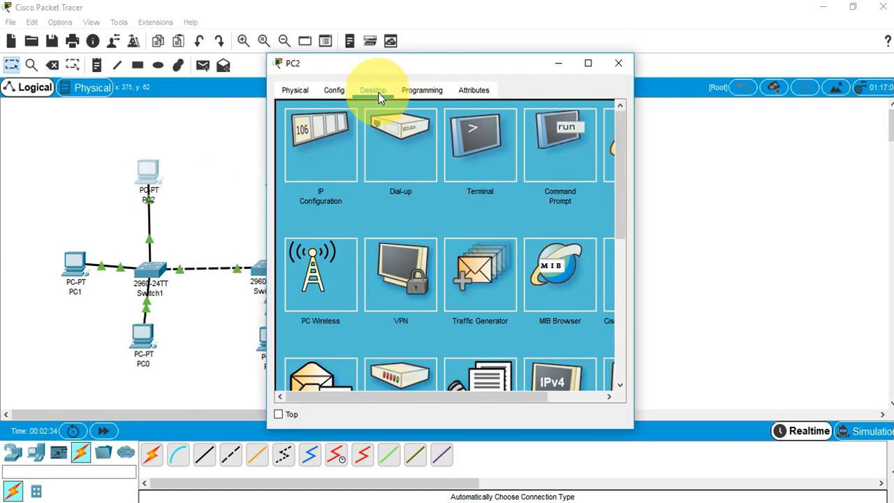
pyautogui.click(314, 141)
pyautogui.click(396, 186)
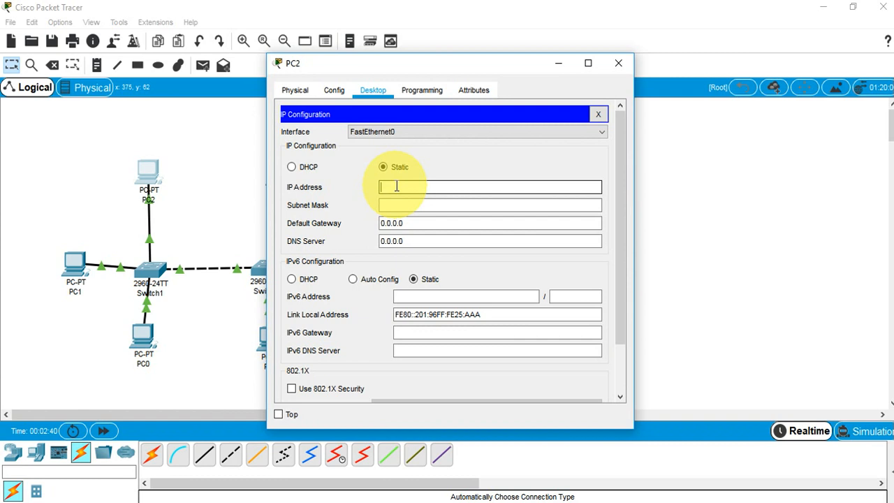
pyautogui.write('20.0.0.3')
pyautogui.press('Tab')
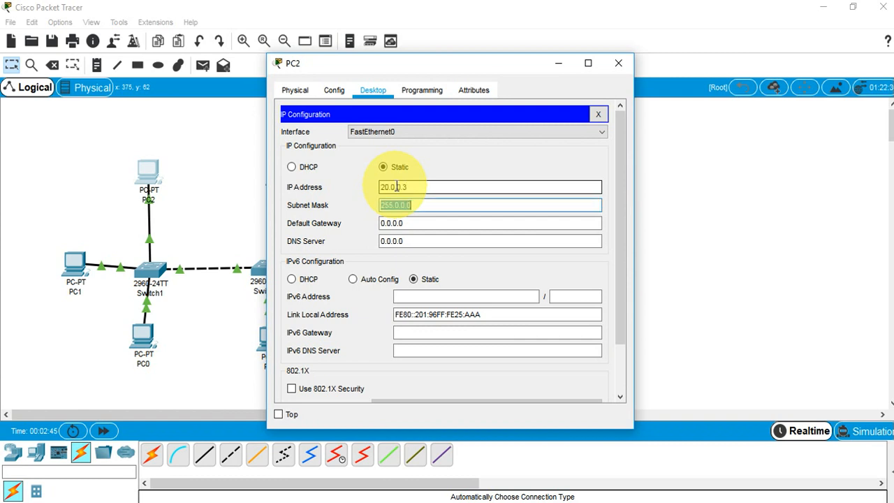
pyautogui.click(617, 64)
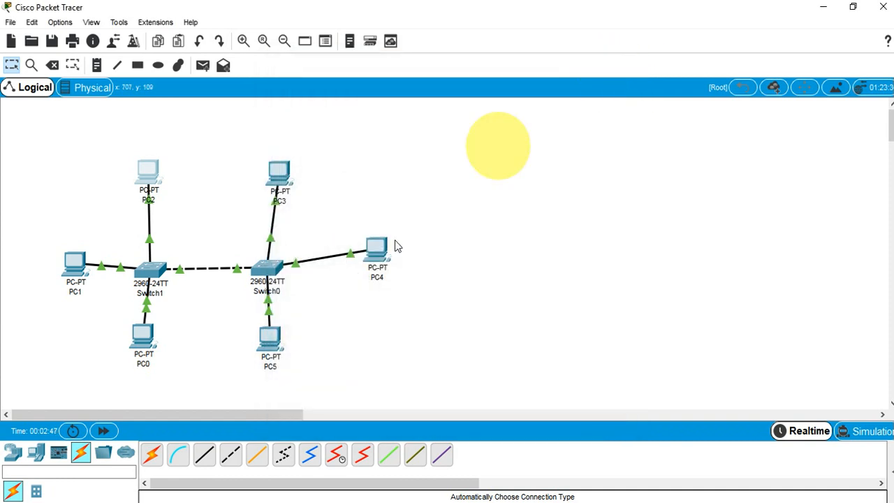
# Step: Give PC3 the static IP address 20.0.0.4 with the default subnet mask 255.0.0.0
pyautogui.click(280, 176)
pyautogui.click(367, 97)
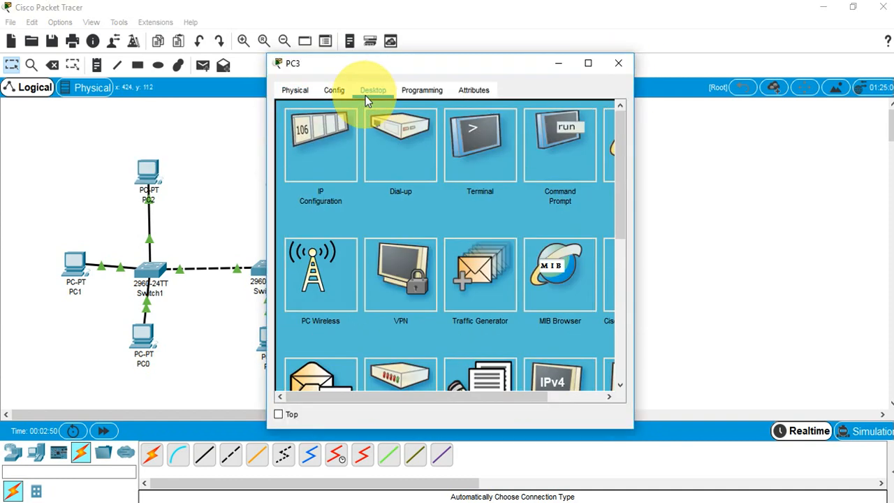
pyautogui.click(315, 146)
pyautogui.click(394, 187)
pyautogui.write('20.0.0.')
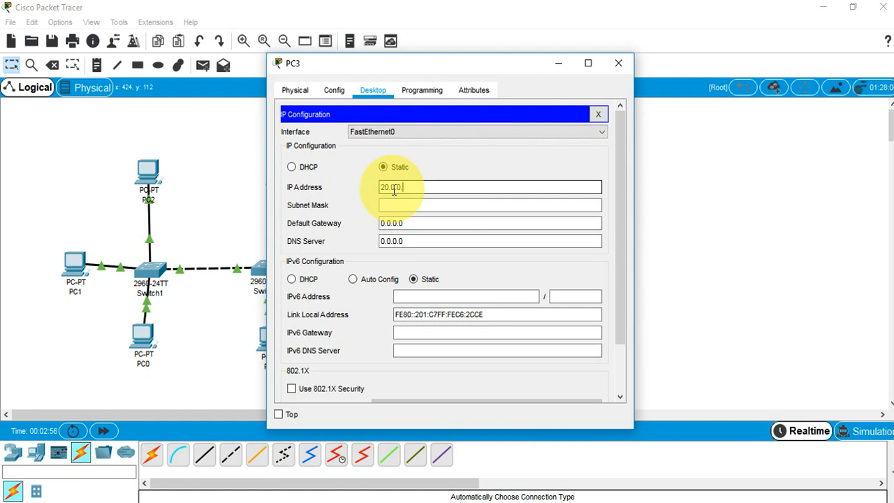
pyautogui.write('4')
pyautogui.press('Tab')
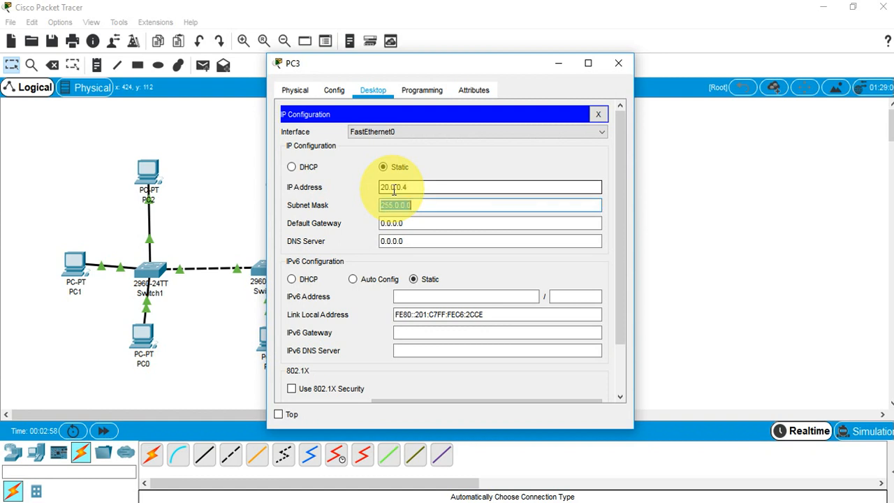
pyautogui.click(619, 66)
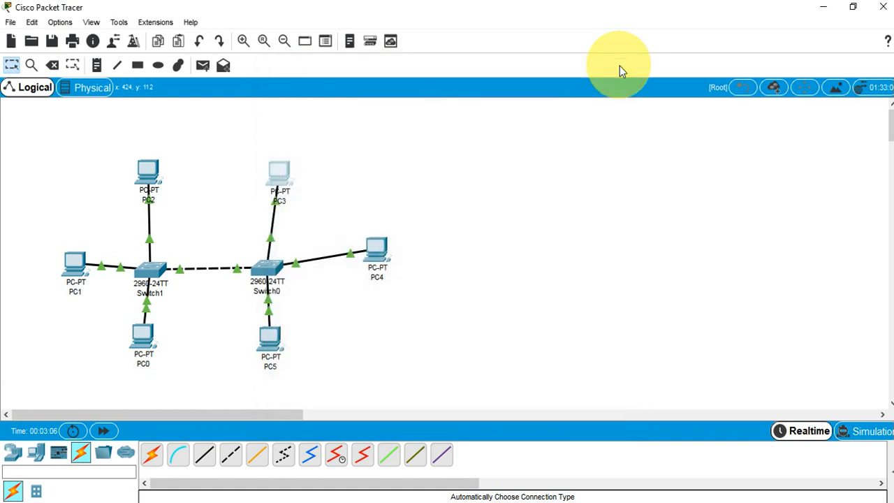
# Step: Give PC4 the static IP address 20.0.0.5 with the default subnet mask 255.0.0.0
pyautogui.click(377, 255)
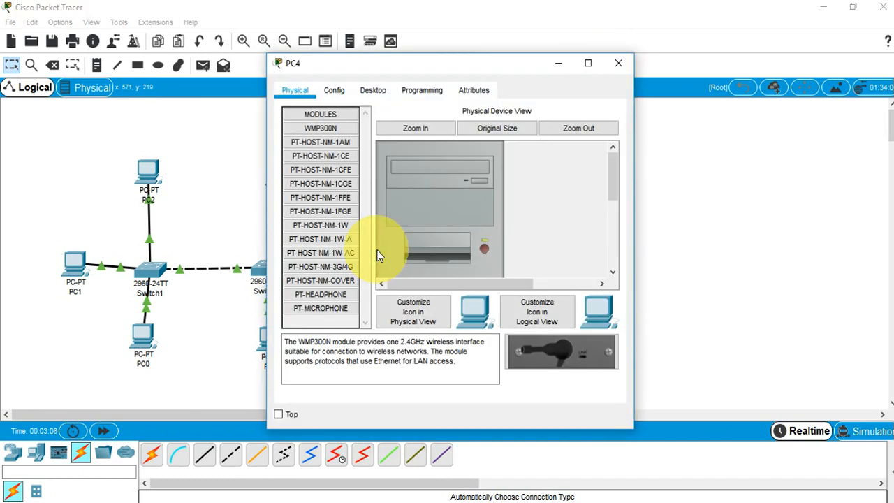
pyautogui.click(377, 91)
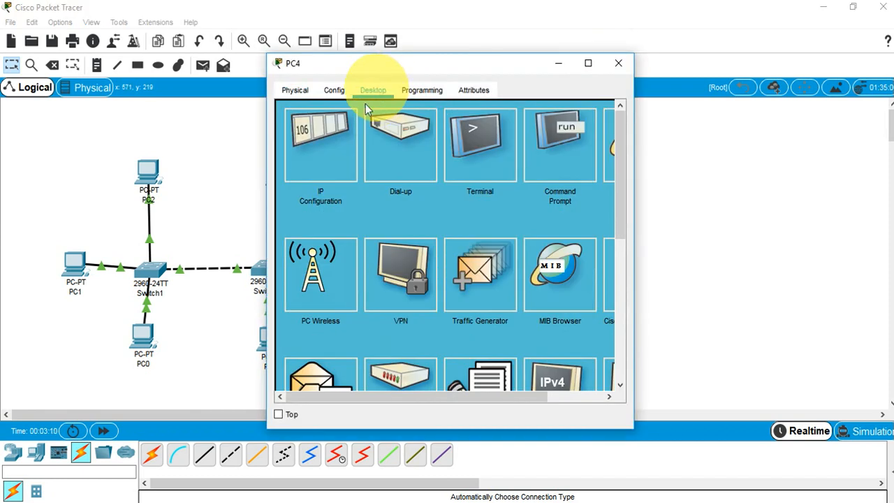
pyautogui.click(325, 130)
pyautogui.click(424, 190)
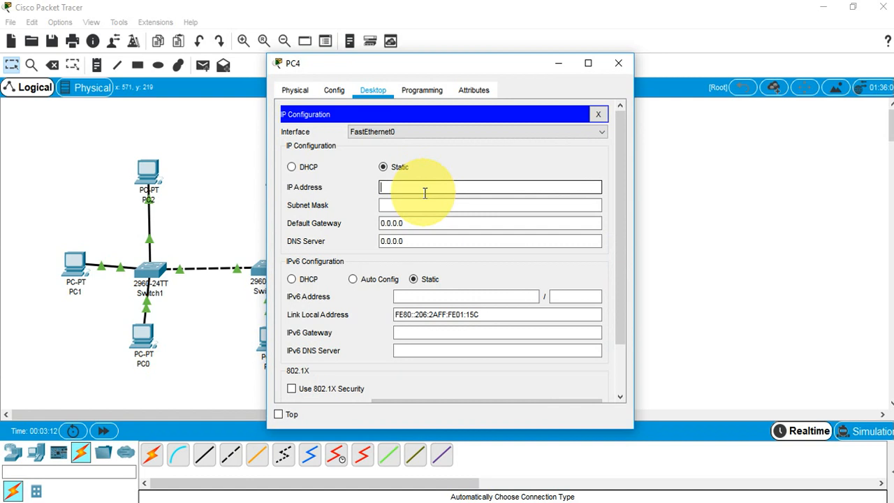
pyautogui.write('20.0.0.5')
pyautogui.press('Tab')
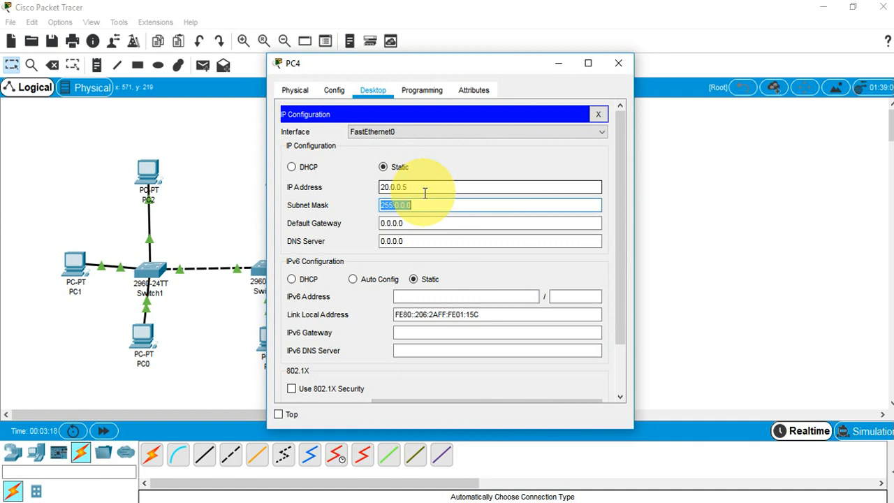
pyautogui.click(619, 64)
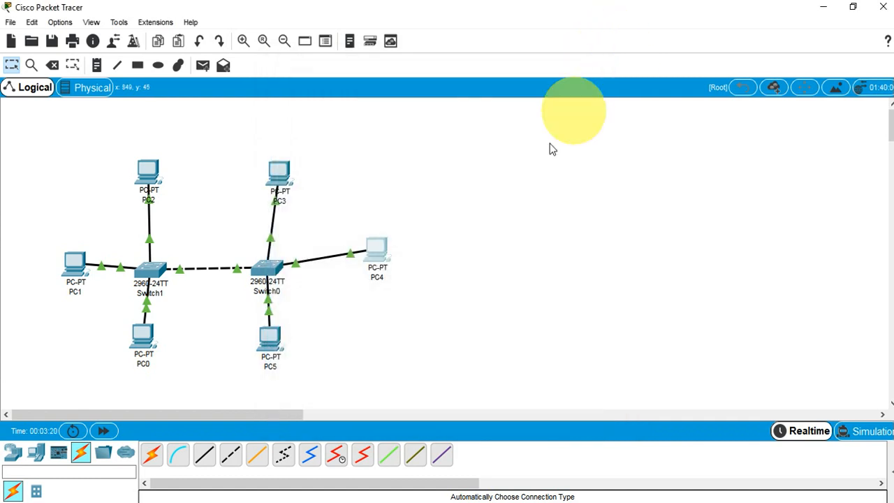
# Step: Give PC5 the static IP address 20.0.0.6 with the default subnet mask 255.0.0.0
pyautogui.click(271, 341)
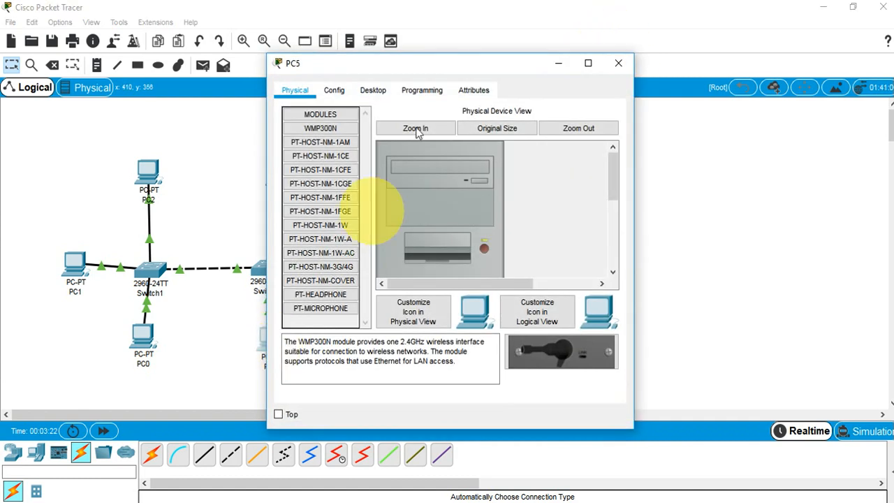
pyautogui.click(373, 90)
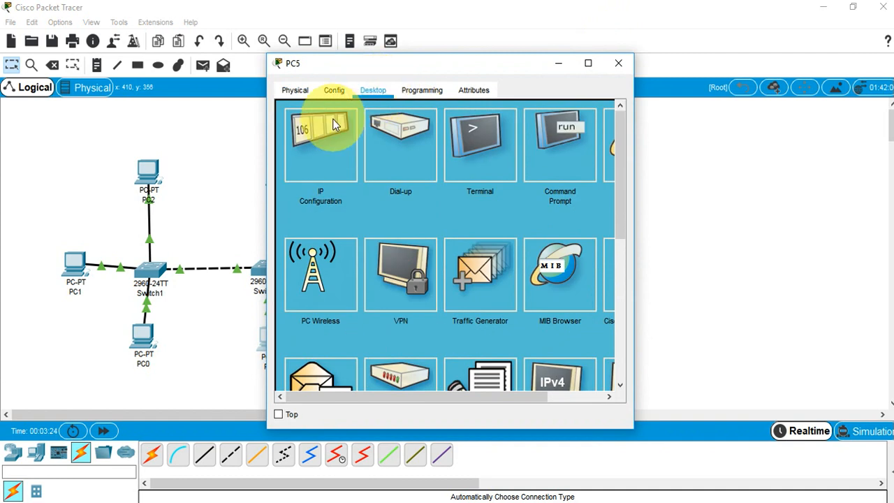
pyautogui.click(333, 125)
pyautogui.click(419, 186)
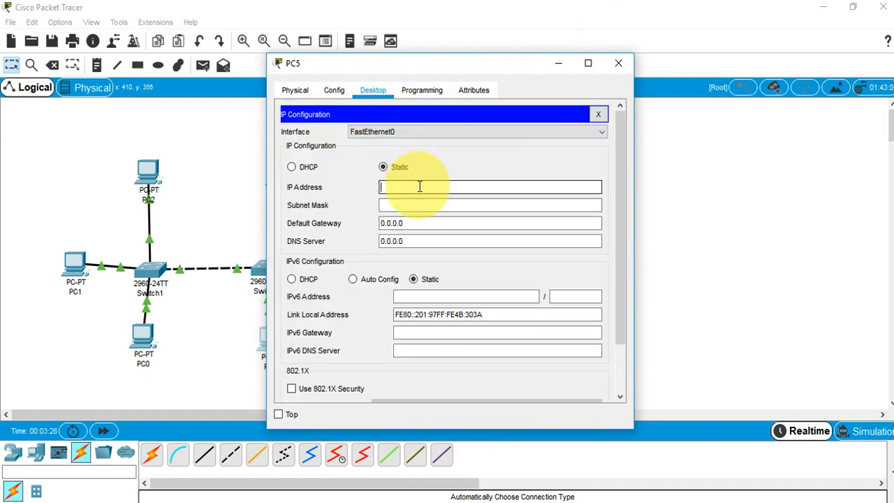
pyautogui.write('20.0.0.6')
pyautogui.press('Tab')
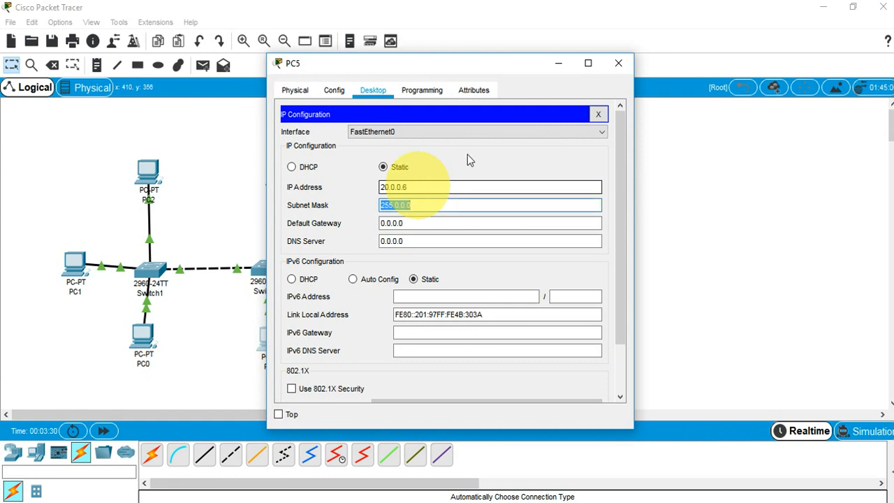
# Step: Close the PC5 window, switch to Simulation mode and add a simple PDU from PC1 to PC4
pyautogui.click(619, 65)
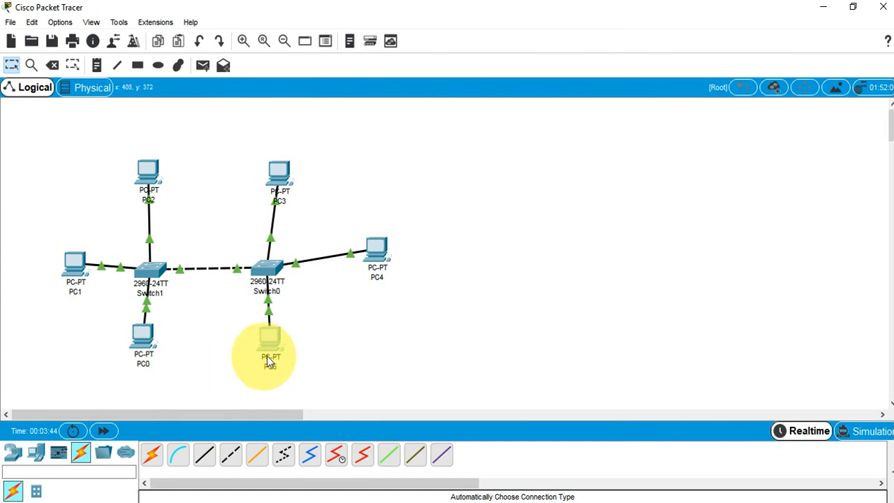
pyautogui.moveTo(270, 359)
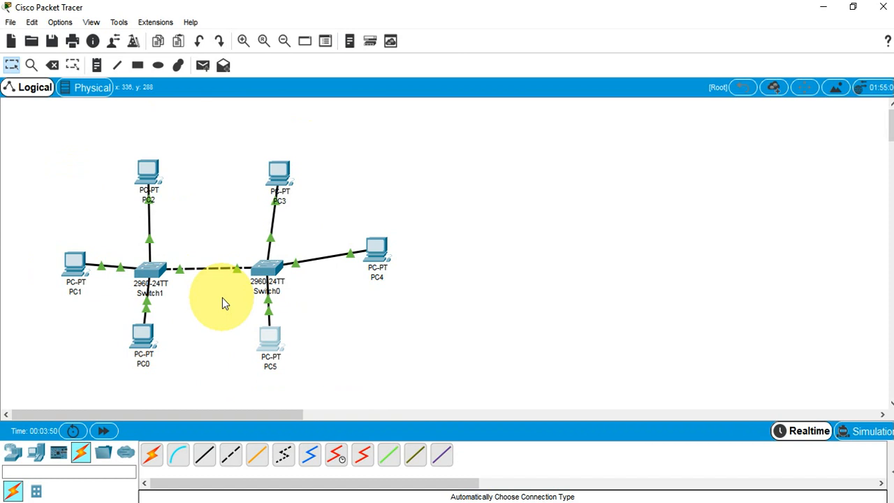
pyautogui.click(867, 431)
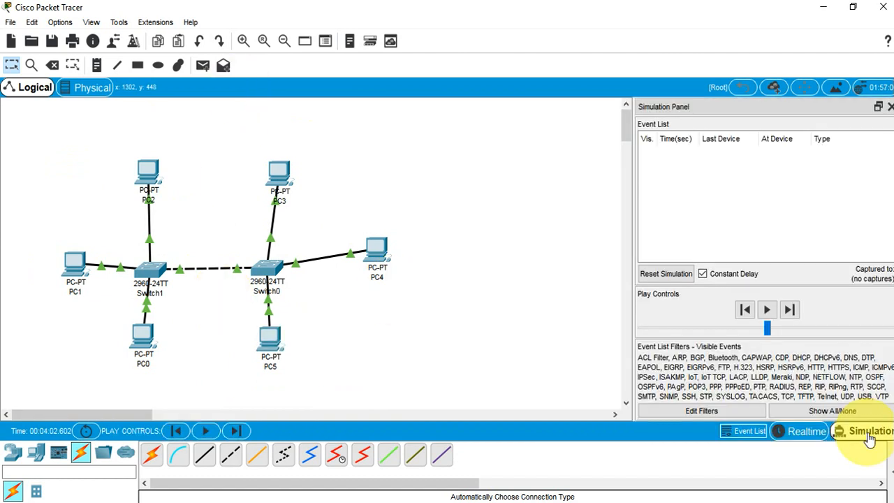
pyautogui.click(202, 67)
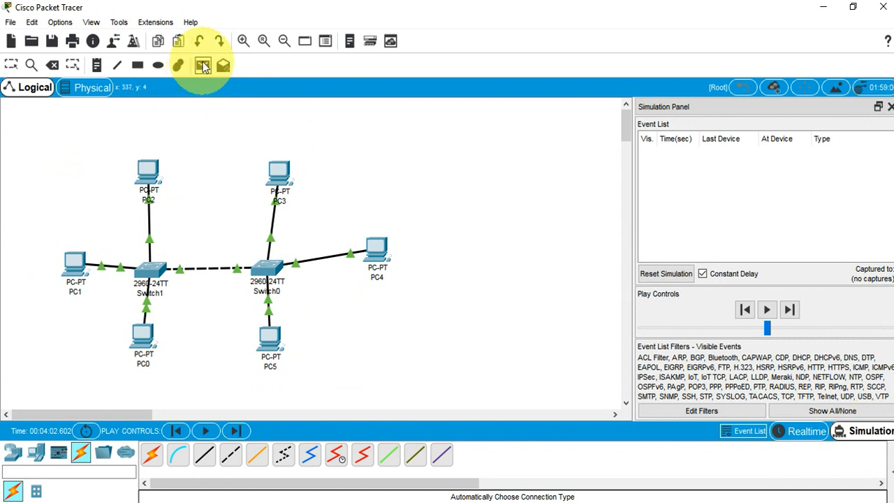
pyautogui.click(78, 262)
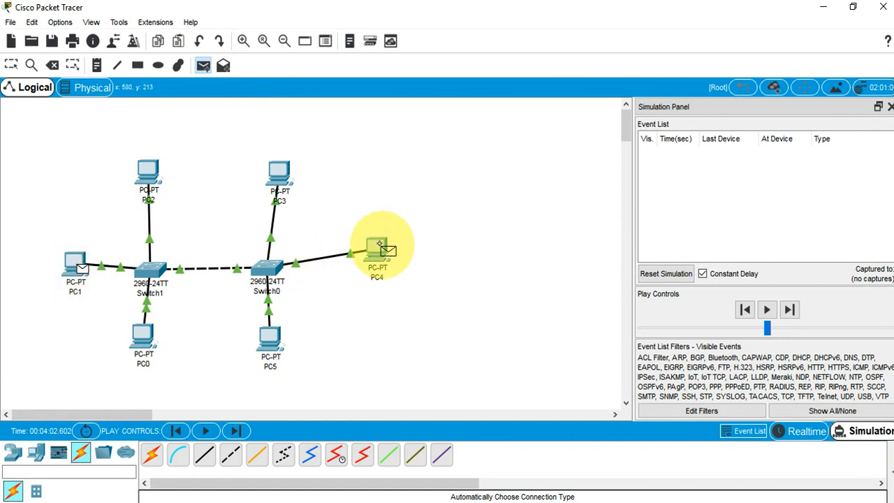
pyautogui.click(380, 250)
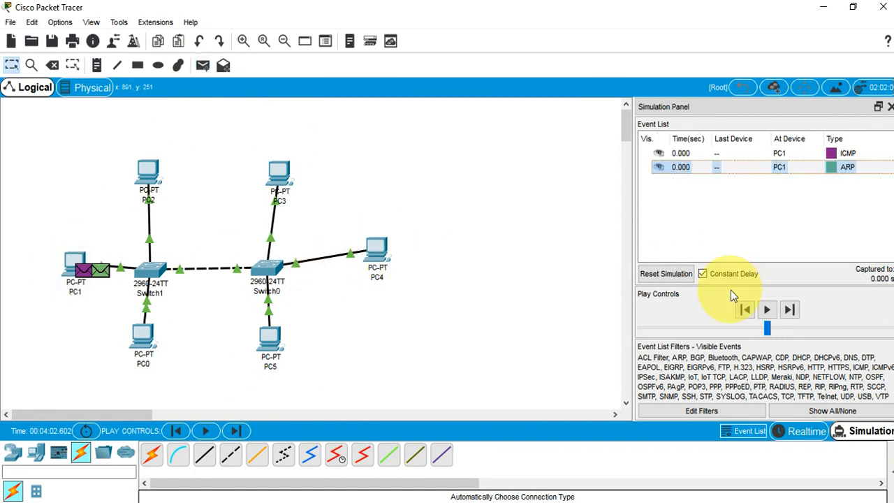
# Step: Play the simulation until the PC1-to-PC4 message makes its round trip, and return to Realtime mode
pyautogui.click(766, 311)
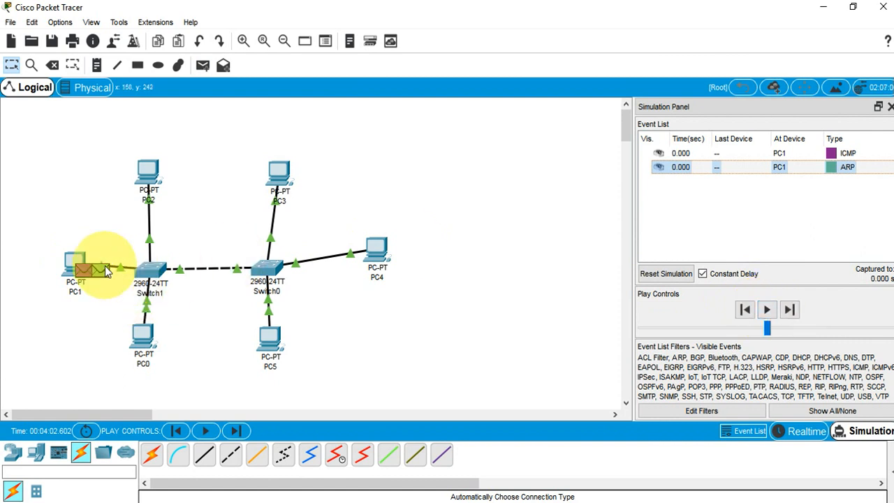
pyautogui.moveTo(135, 276)
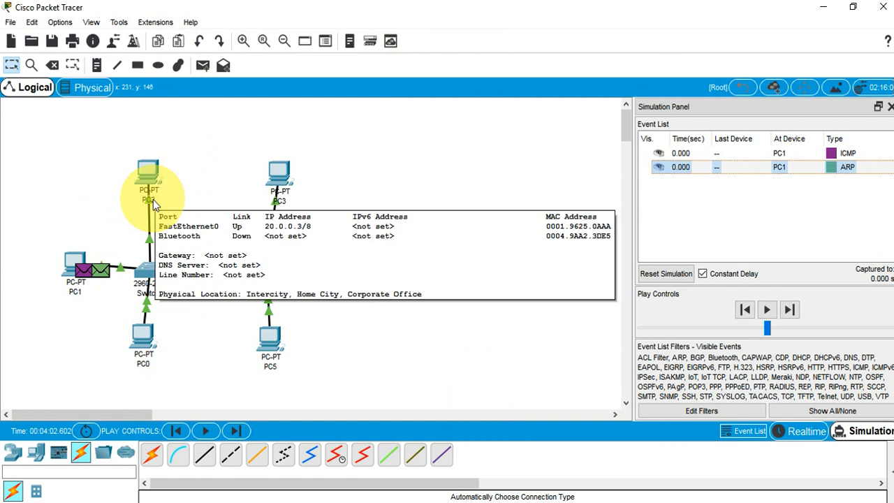
pyautogui.moveTo(143, 365)
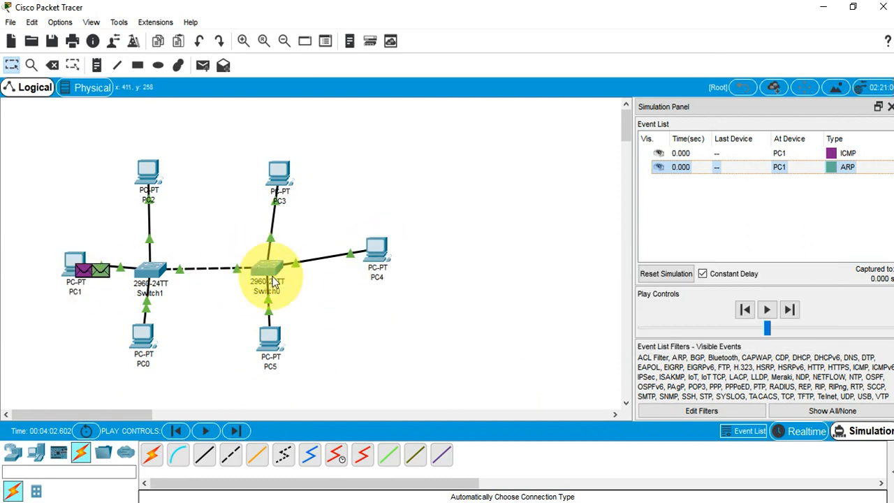
pyautogui.moveTo(295, 264)
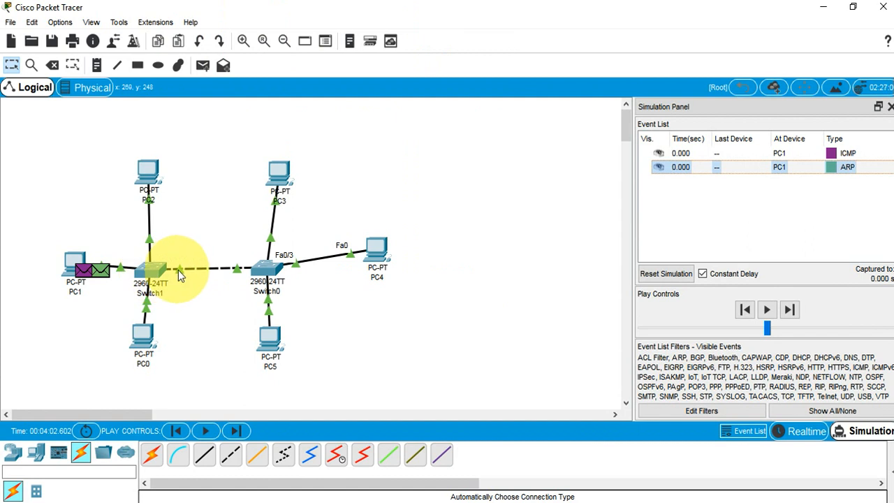
pyautogui.moveTo(179, 271)
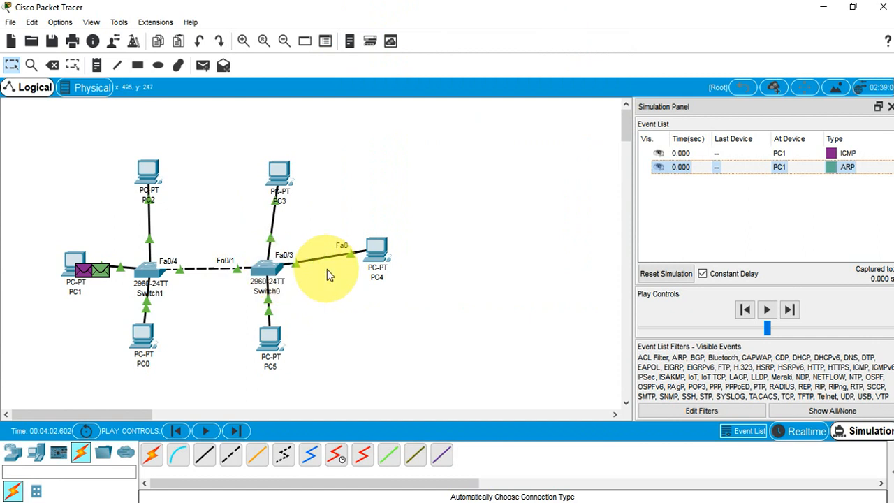
pyautogui.click(766, 311)
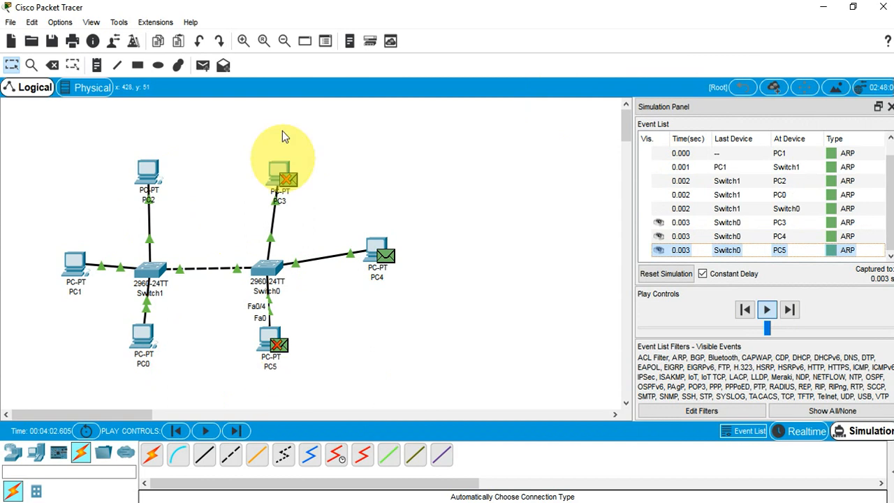
pyautogui.moveTo(284, 181)
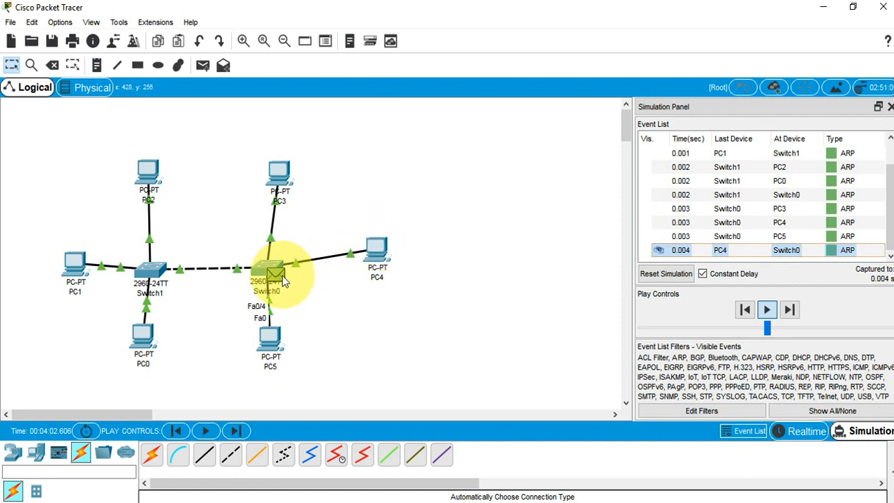
pyautogui.moveTo(283, 278)
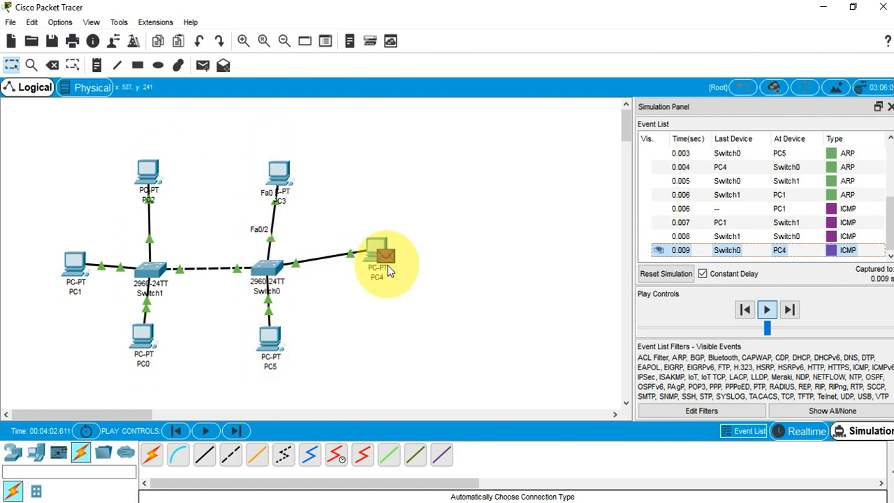
pyautogui.moveTo(389, 271)
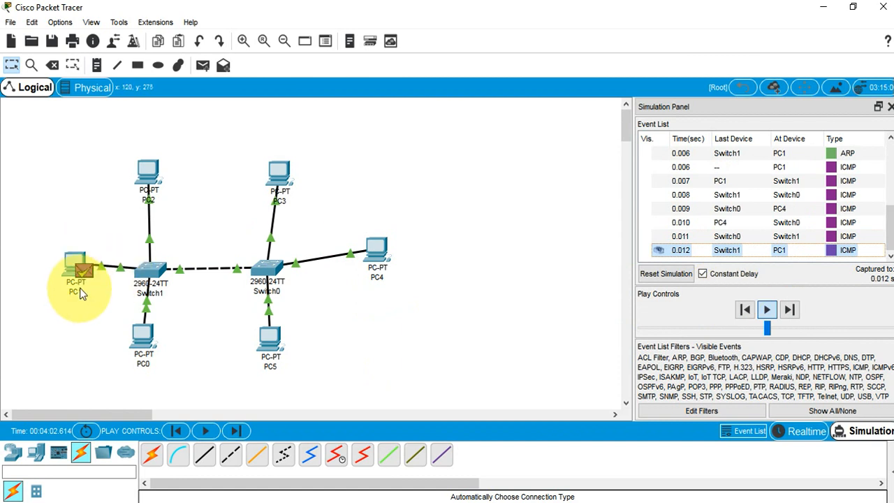
pyautogui.click(889, 108)
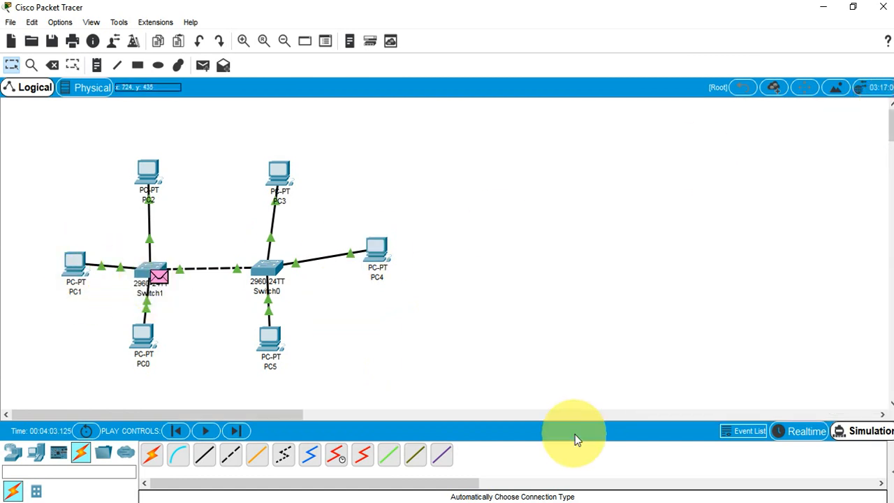
pyautogui.click(811, 431)
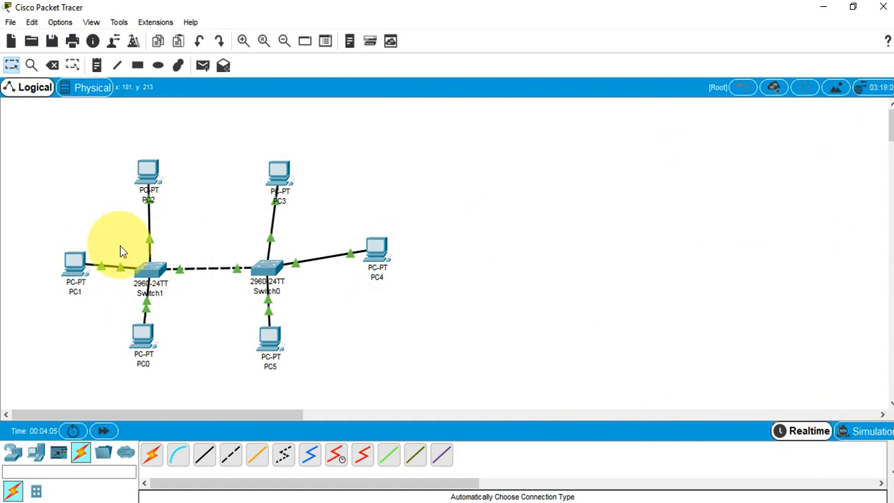
# Step: Open Switch1's command line interface and enter privileged EXEC mode with the enable command
pyautogui.moveTo(159, 279)
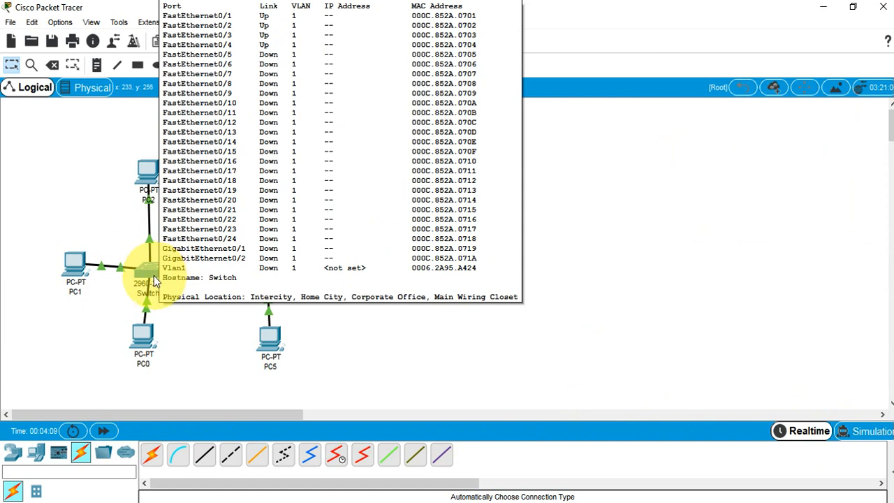
pyautogui.click(154, 277)
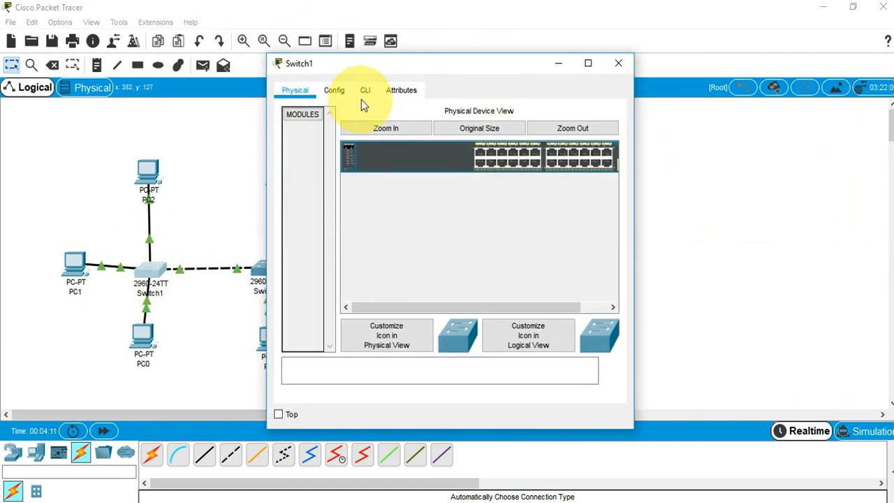
pyautogui.click(367, 93)
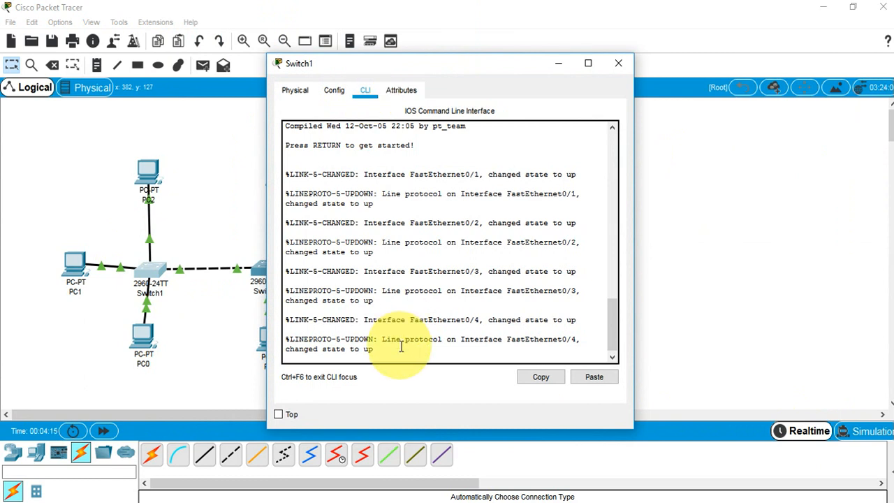
pyautogui.press('Return')
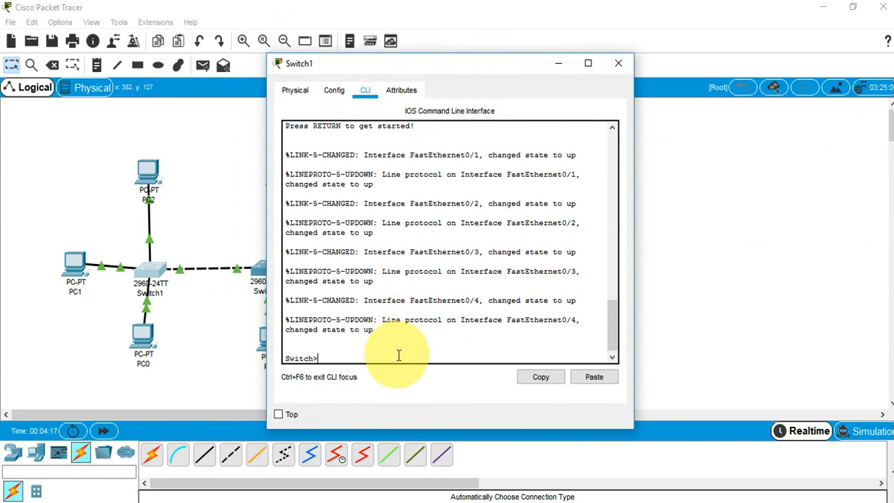
pyautogui.write('en')
pyautogui.press('Tab')
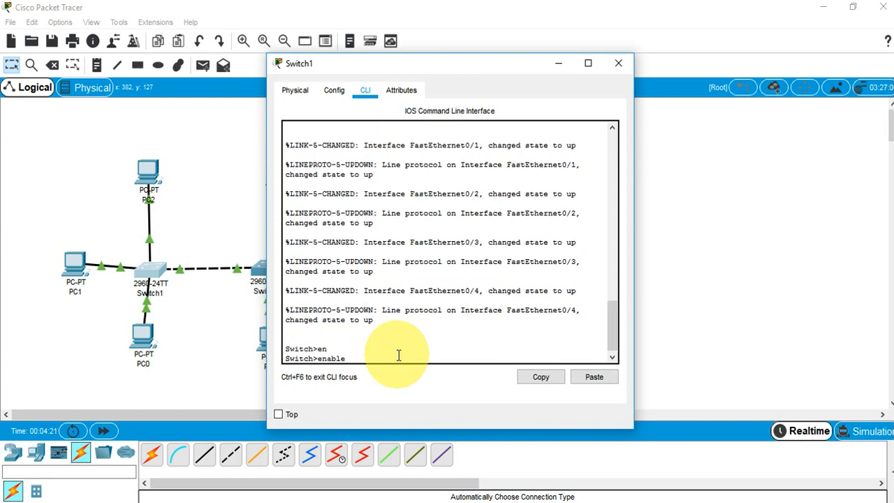
pyautogui.press('Return')
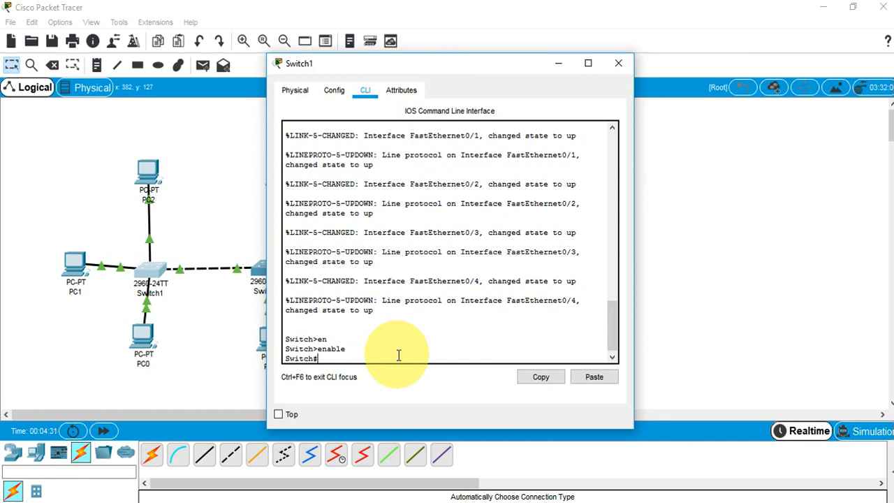
# Step: List all privileged EXEC commands with ?, and list all options of the show command with show ?
pyautogui.write('?')
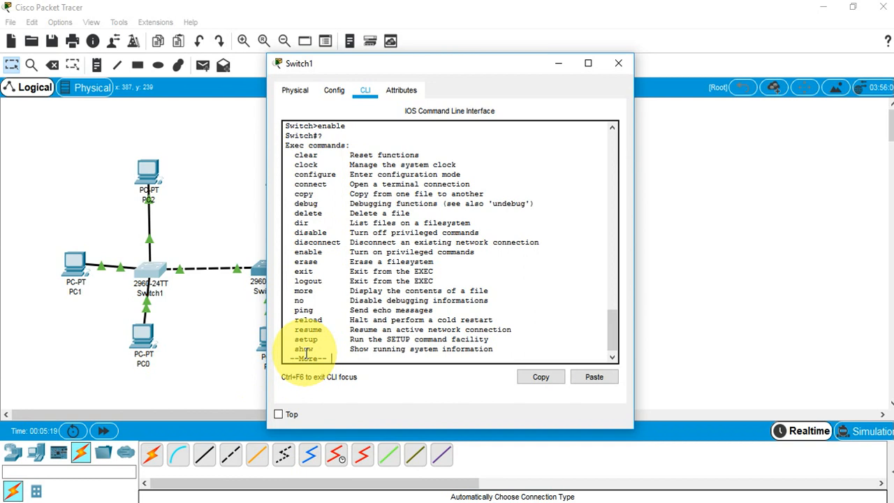
pyautogui.press('space')
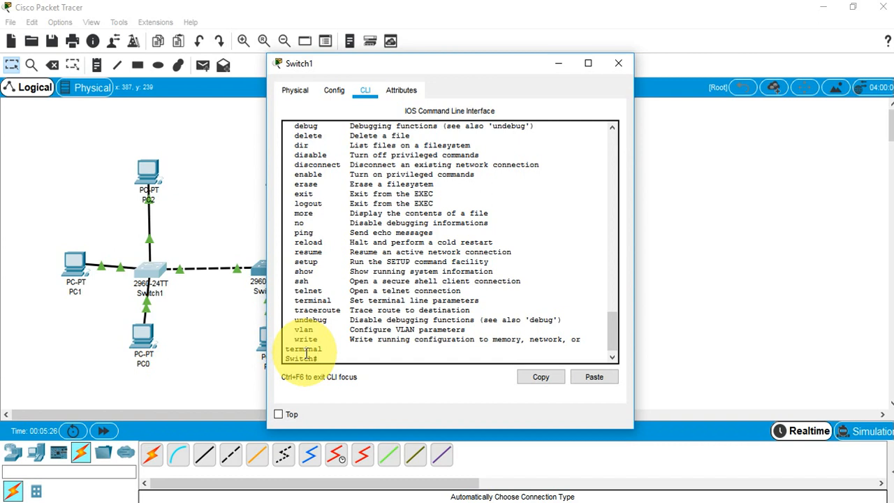
pyautogui.write('show')
pyautogui.press('Tab')
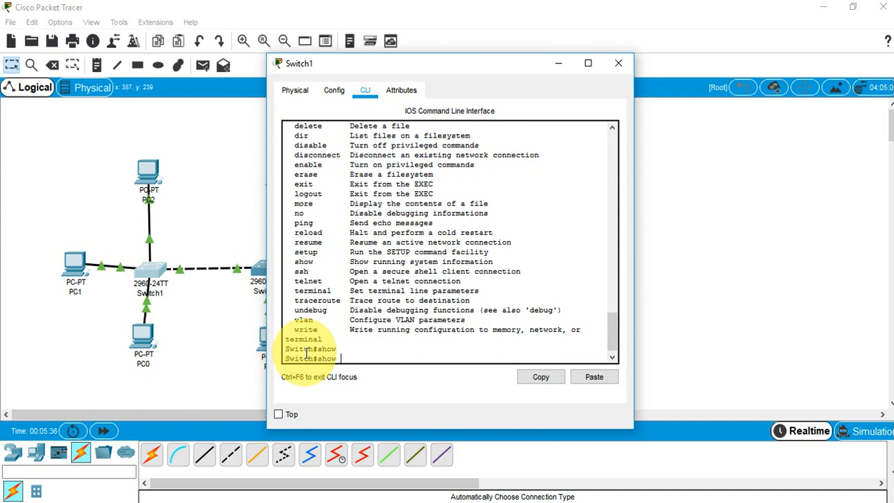
pyautogui.write('?')
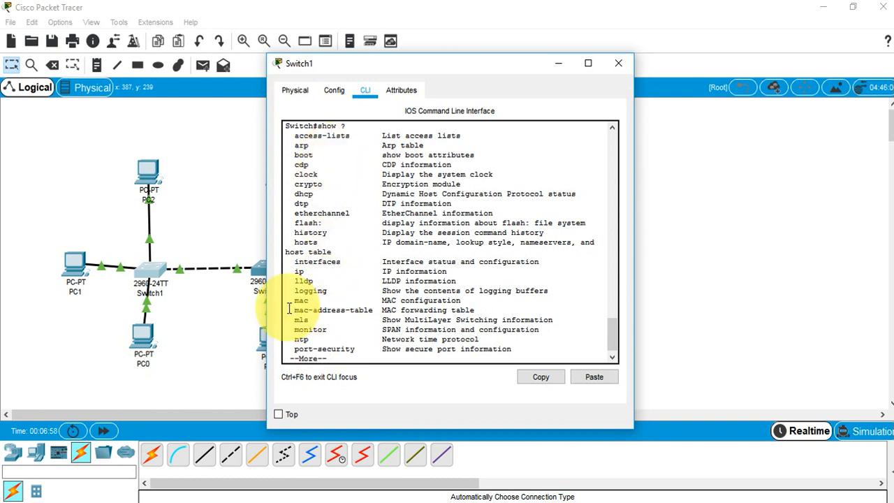
pyautogui.moveTo(296, 312); pyautogui.dragTo(365, 313)
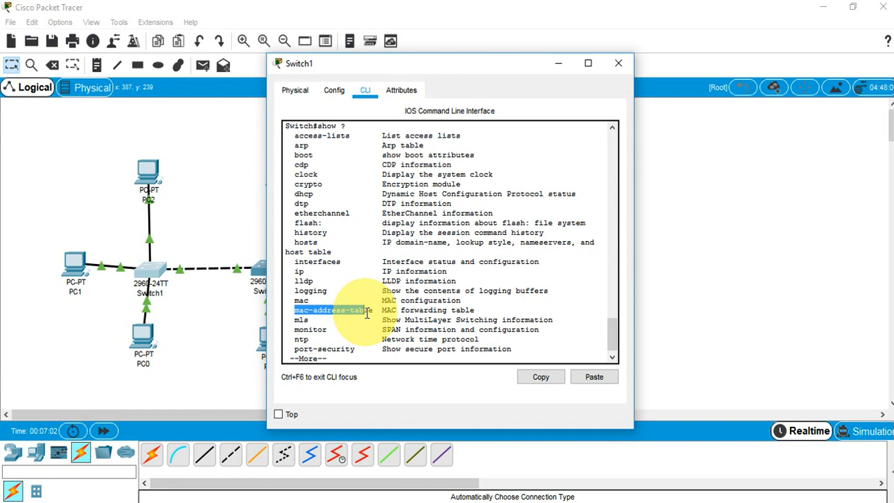
pyautogui.press('space')
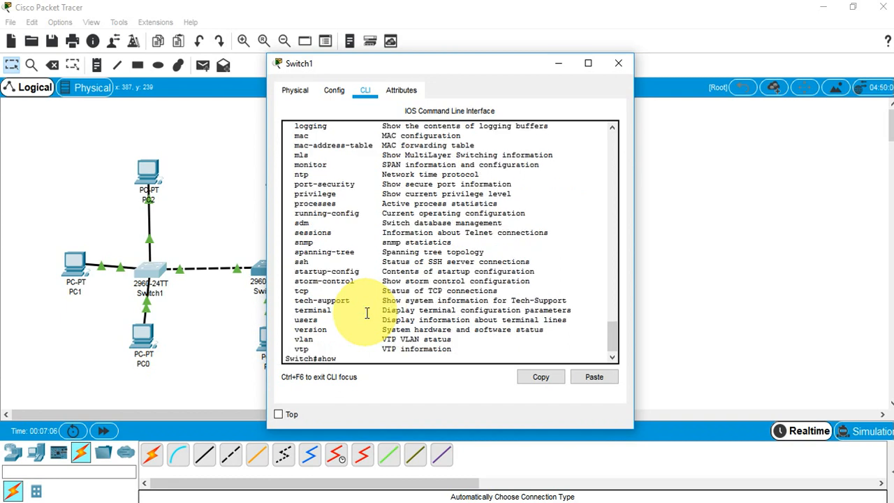
# Step: Check the options of show mac-address-table with ?, and run it without options to examine the entry types in Switch1's MAC table
pyautogui.write('mac-')
pyautogui.press('Tab')
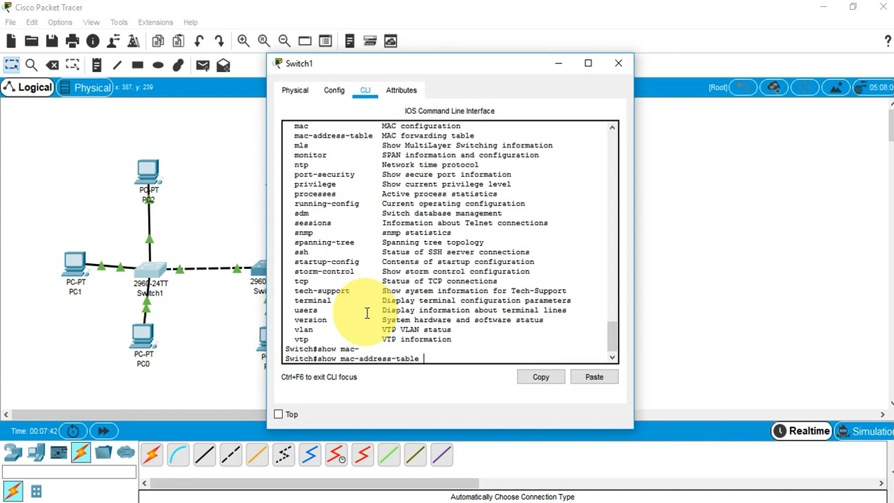
pyautogui.write('?')
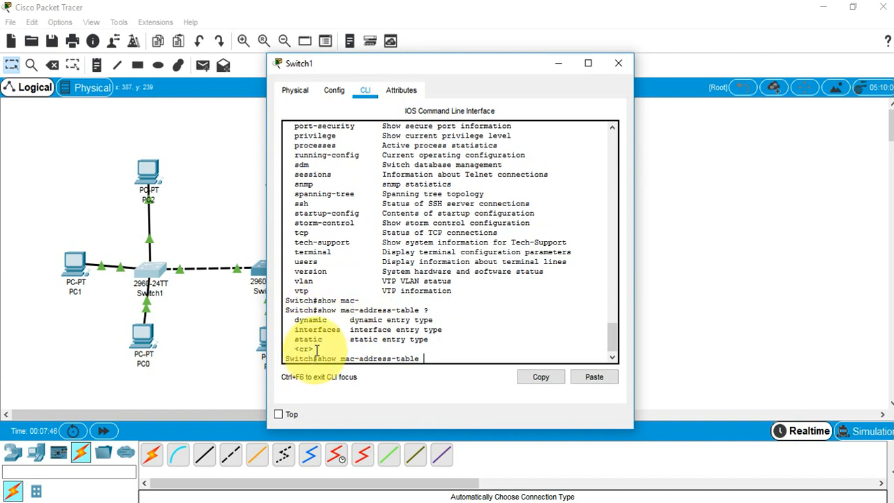
pyautogui.moveTo(316, 350); pyautogui.dragTo(298, 351)
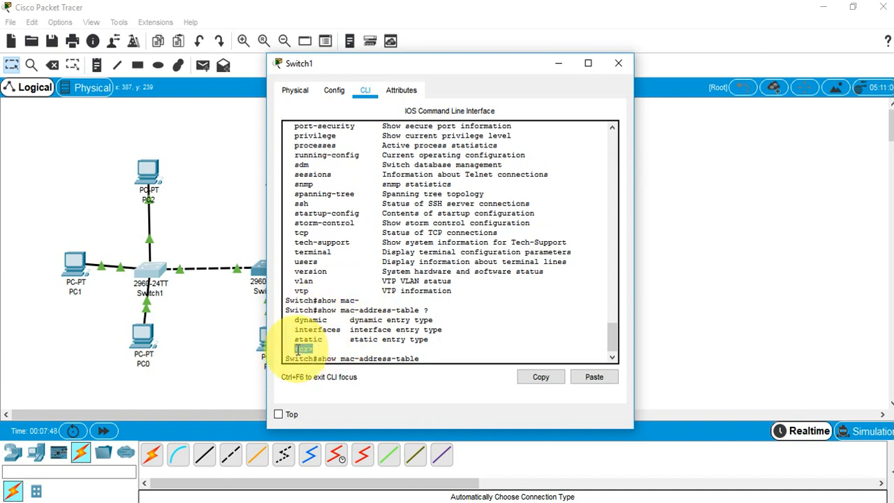
pyautogui.click(443, 358)
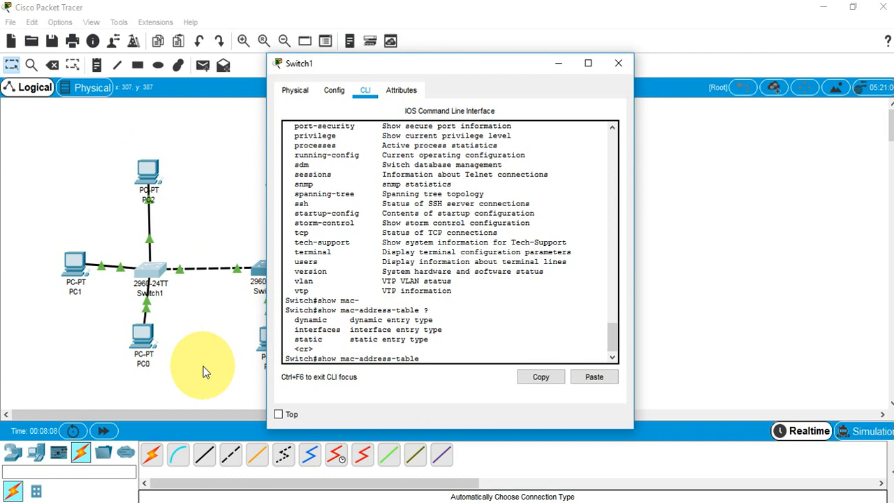
pyautogui.press('Return')
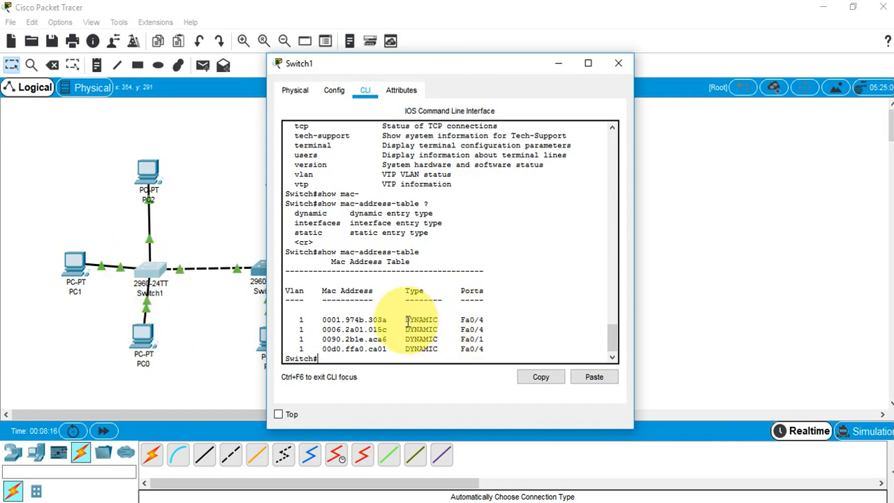
pyautogui.moveTo(405, 320); pyautogui.dragTo(448, 318)
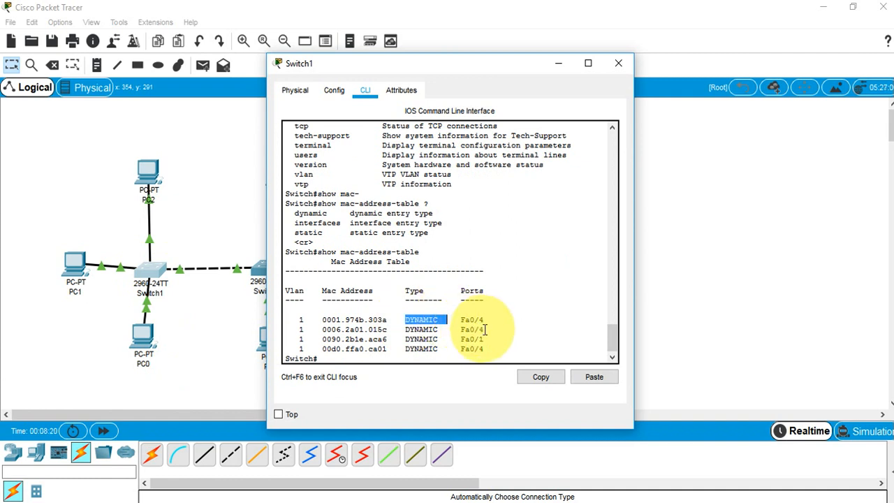
# Step: Examine the MAC addresses and their ports in Switch1's MAC address table, and minimize the Switch1 window
pyautogui.click(422, 331)
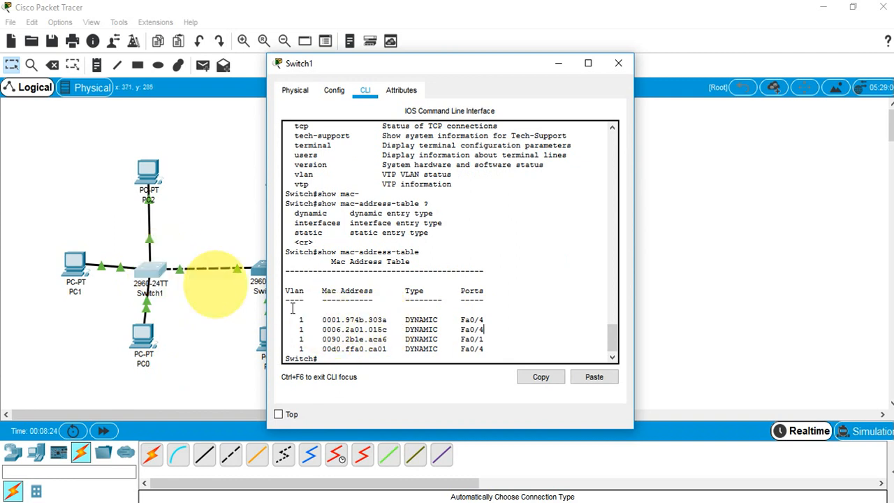
pyautogui.moveTo(485, 319); pyautogui.dragTo(461, 319)
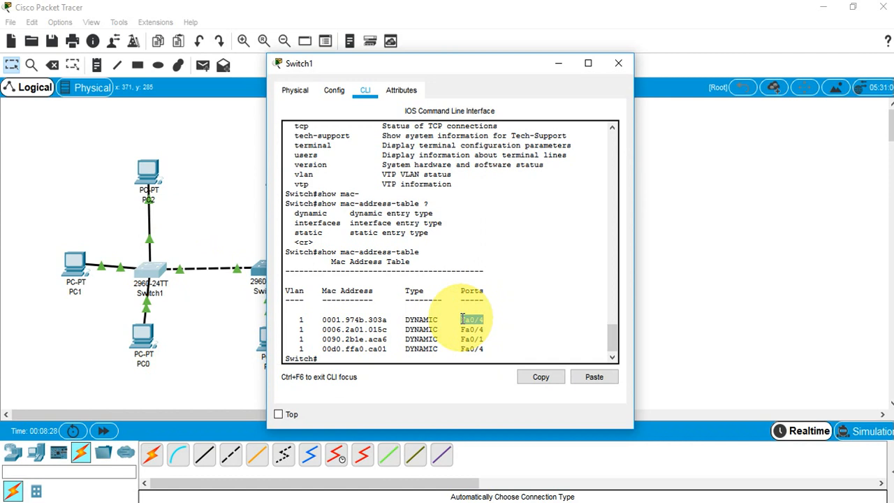
pyautogui.moveTo(386, 329); pyautogui.dragTo(332, 330)
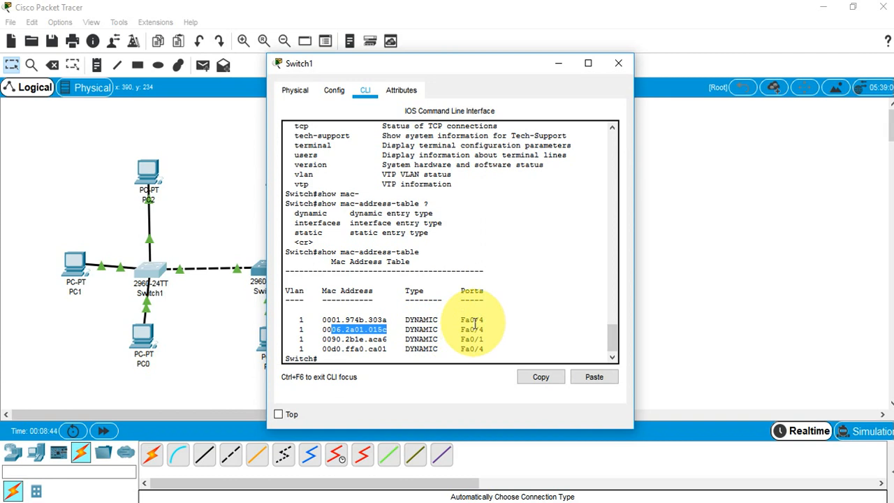
pyautogui.click(358, 319)
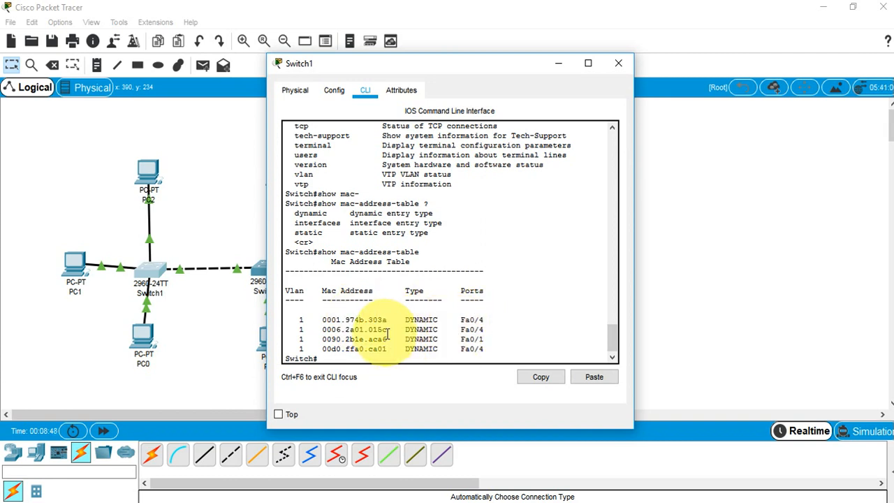
pyautogui.moveTo(388, 331); pyautogui.dragTo(323, 331)
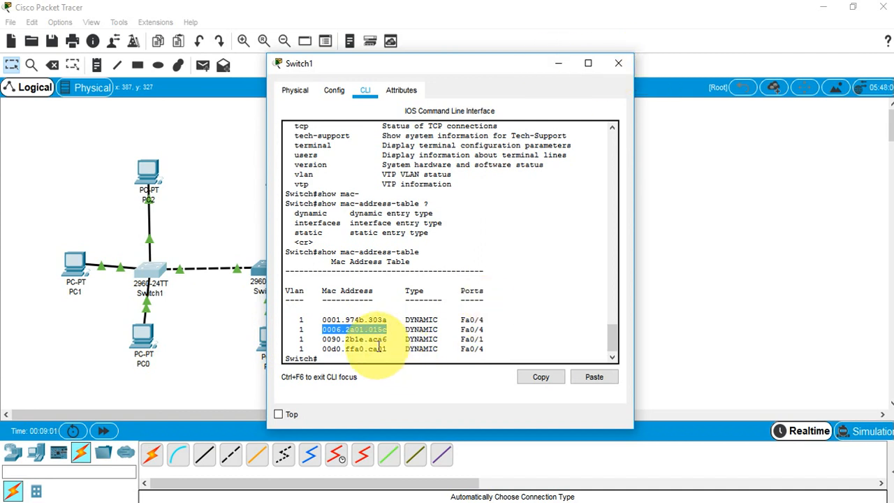
pyautogui.click(561, 64)
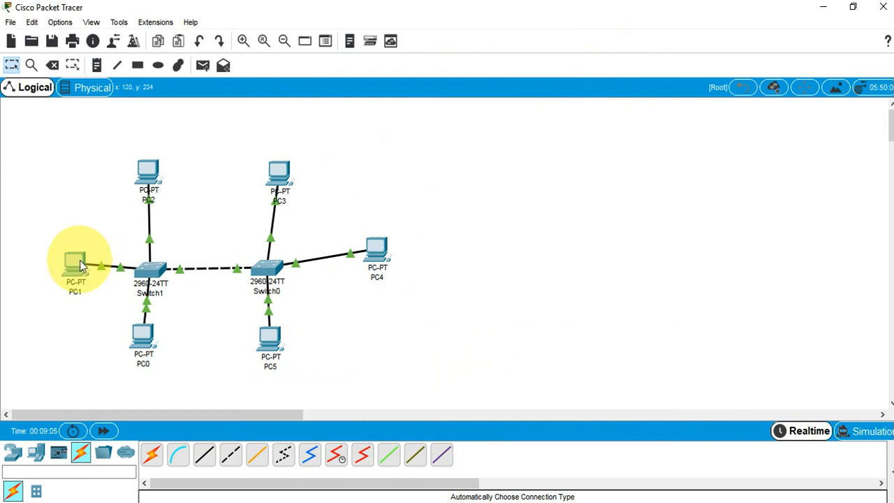
# Step: Compare the PCs attached to Switch1 in the topology with the entries in its MAC table
pyautogui.moveTo(81, 266)
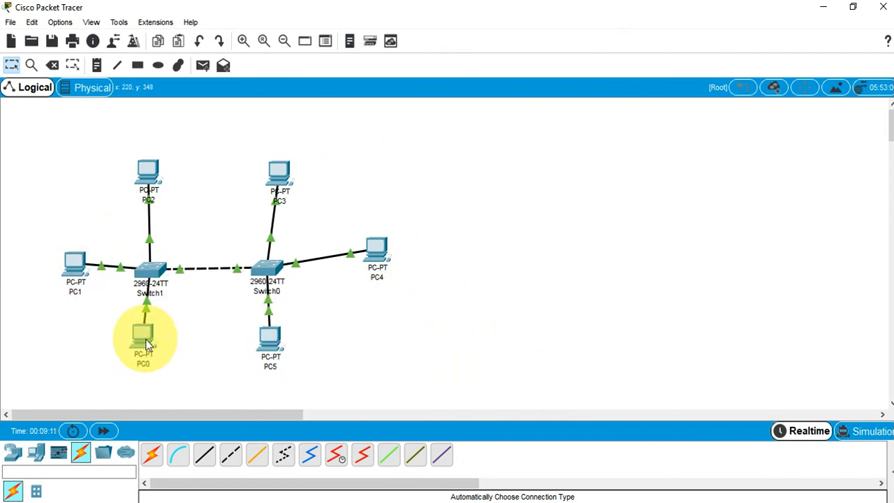
pyautogui.moveTo(146, 343)
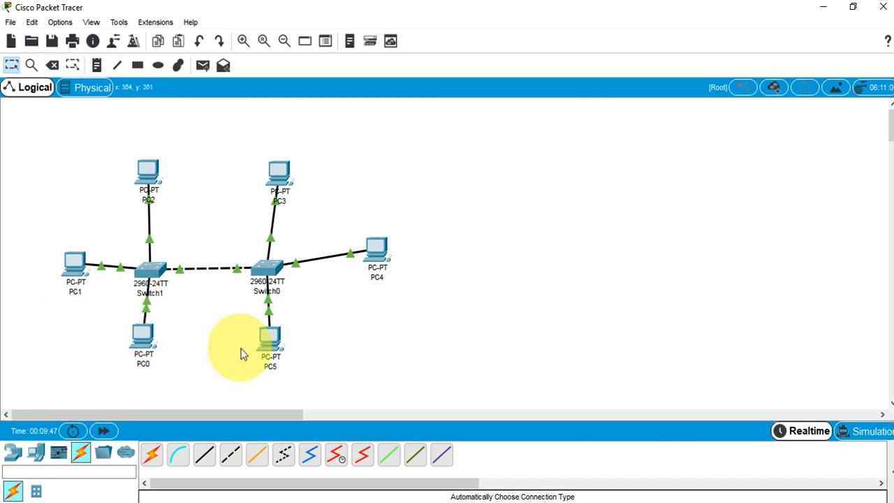
pyautogui.moveTo(707, 502)
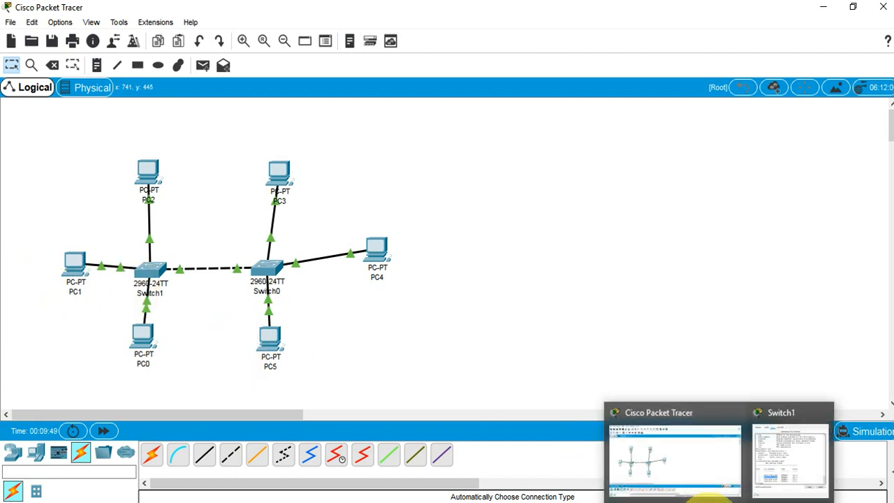
pyautogui.click(814, 452)
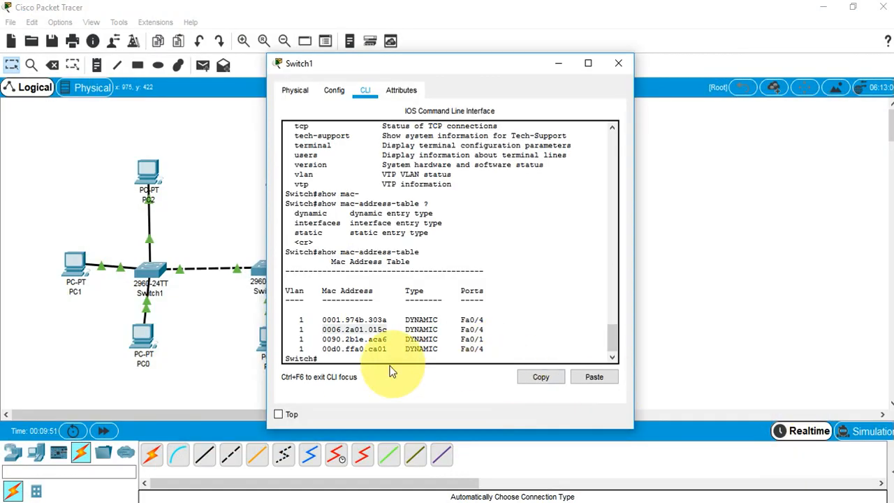
pyautogui.click(558, 63)
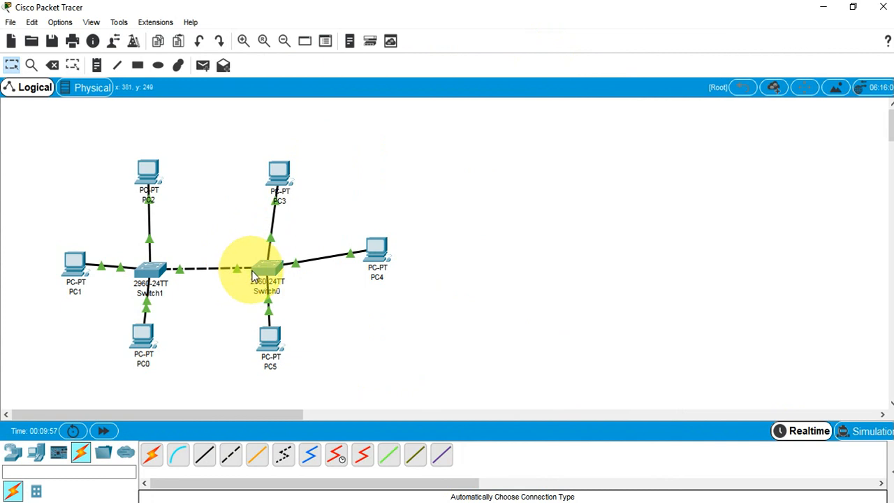
# Step: Inspect the port labels on Switch0's links to Switch1 and its PCs in the topology
pyautogui.moveTo(252, 274)
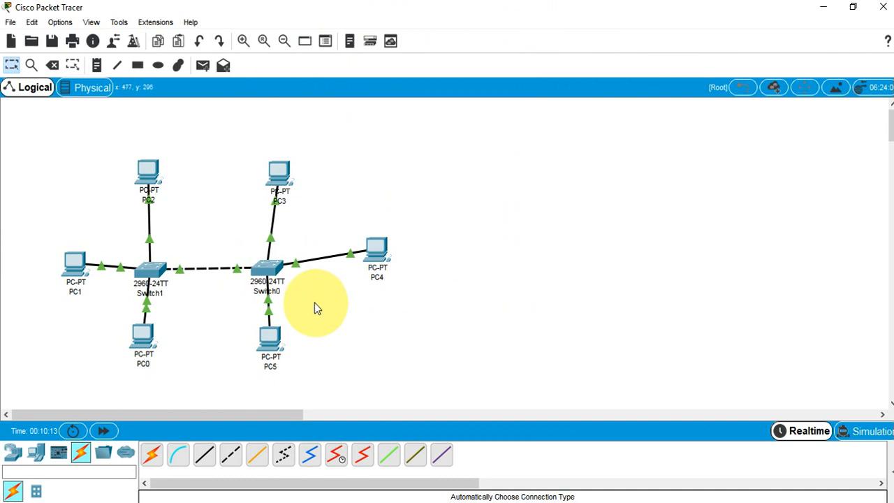
pyautogui.moveTo(298, 269)
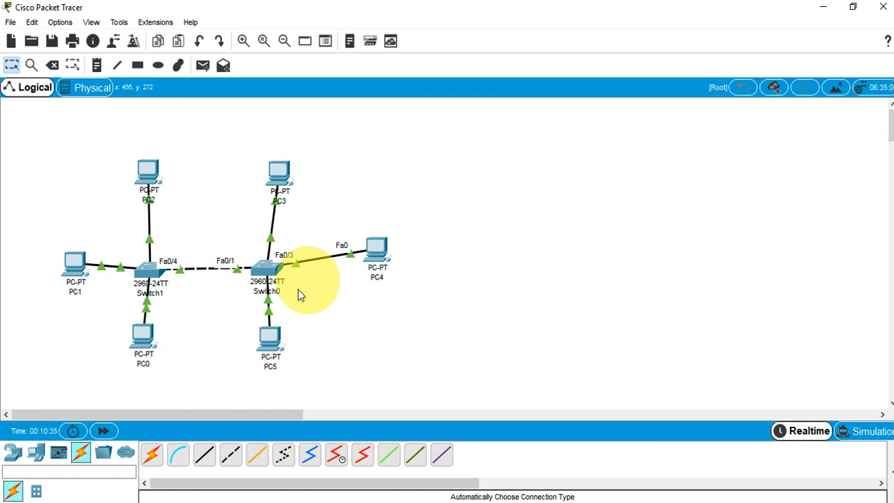
pyautogui.click(284, 175)
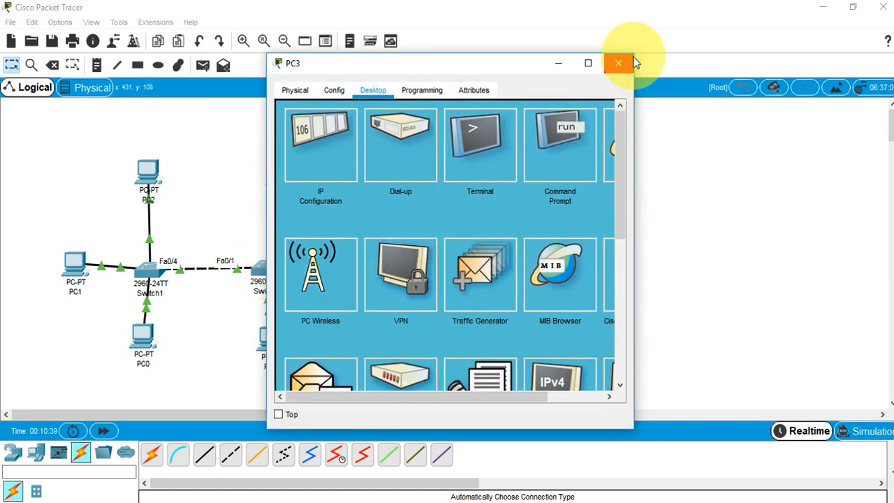
pyautogui.click(617, 63)
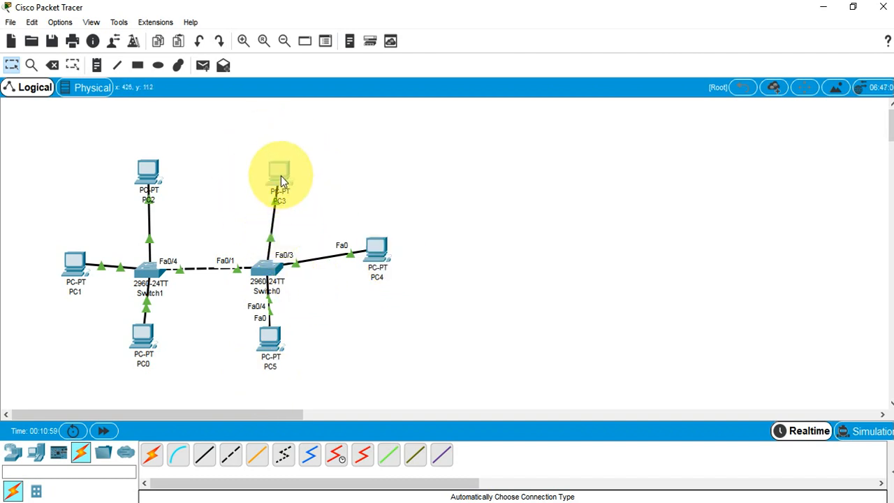
pyautogui.moveTo(288, 201)
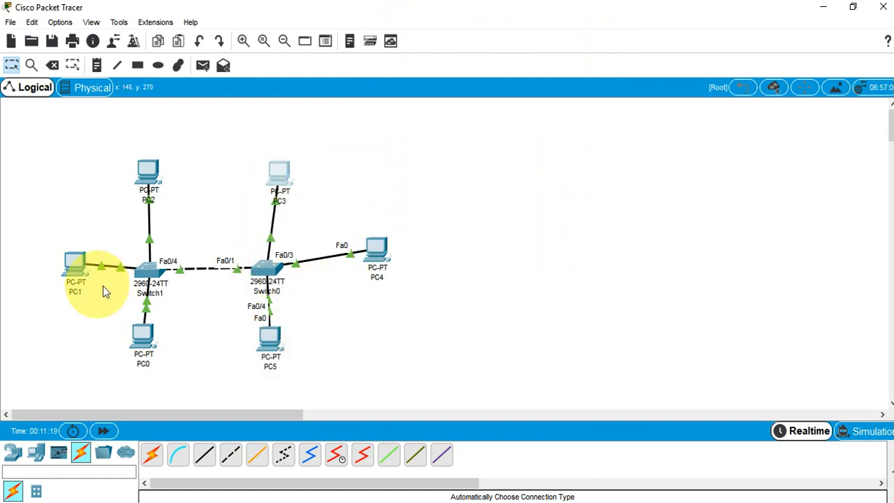
# Step: Open Switch0's command line interface and enter privileged EXEC mode with ena
pyautogui.click(257, 273)
pyautogui.click(367, 91)
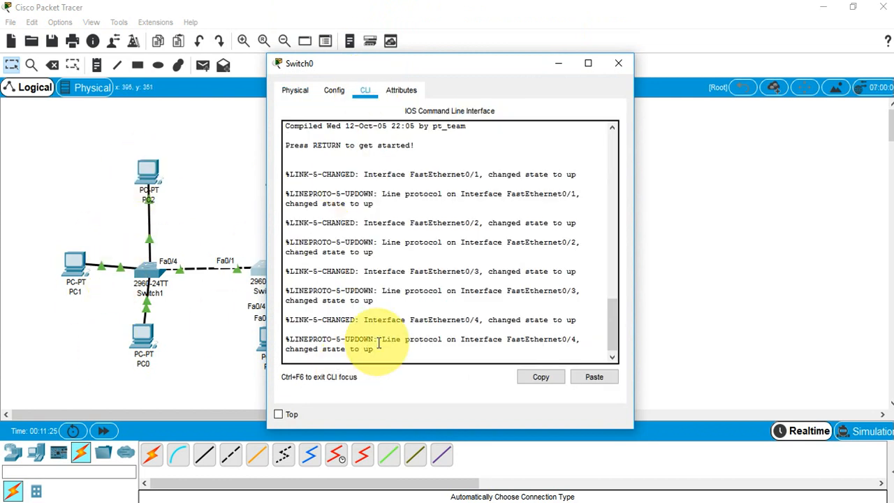
pyautogui.press('Return')
pyautogui.write('ena')
pyautogui.press('Return')
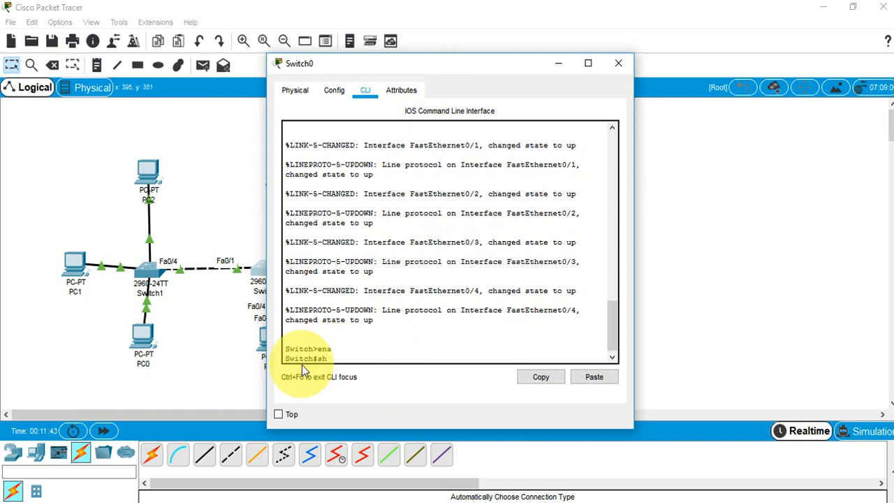
# Step: Run sh mac- on Switch0, examine the MAC address and port of the listed entry, and close the switch window
pyautogui.write('mac-')
pyautogui.press('Return')
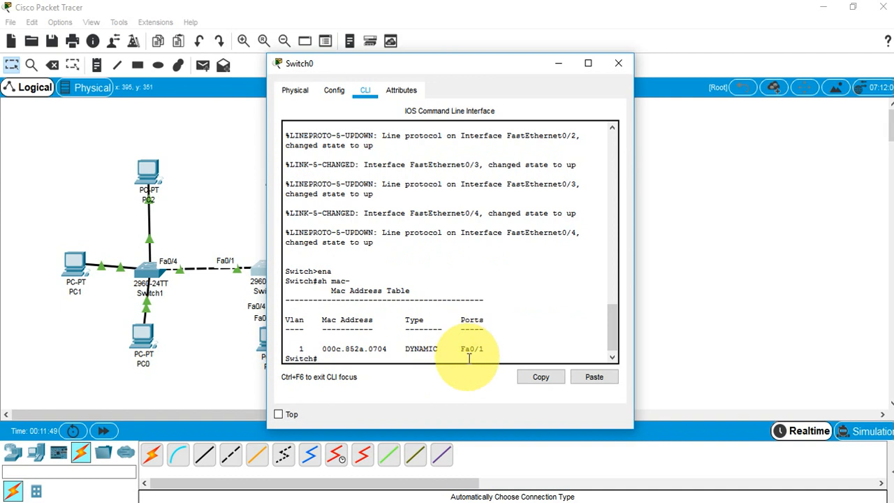
pyautogui.moveTo(463, 350); pyautogui.dragTo(486, 351)
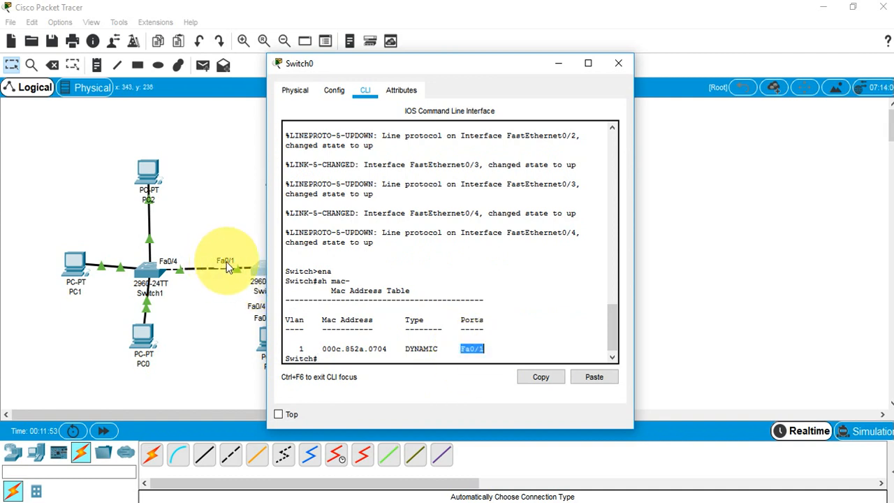
pyautogui.moveTo(386, 349); pyautogui.dragTo(322, 350)
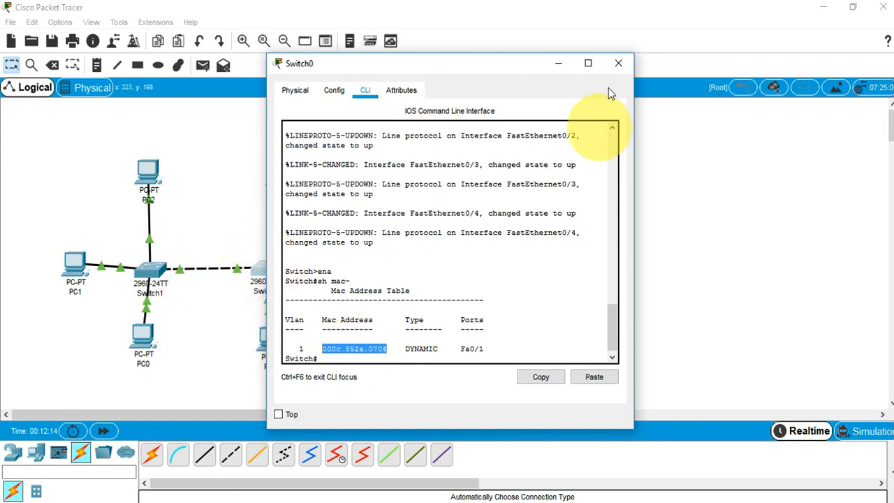
pyautogui.click(618, 63)
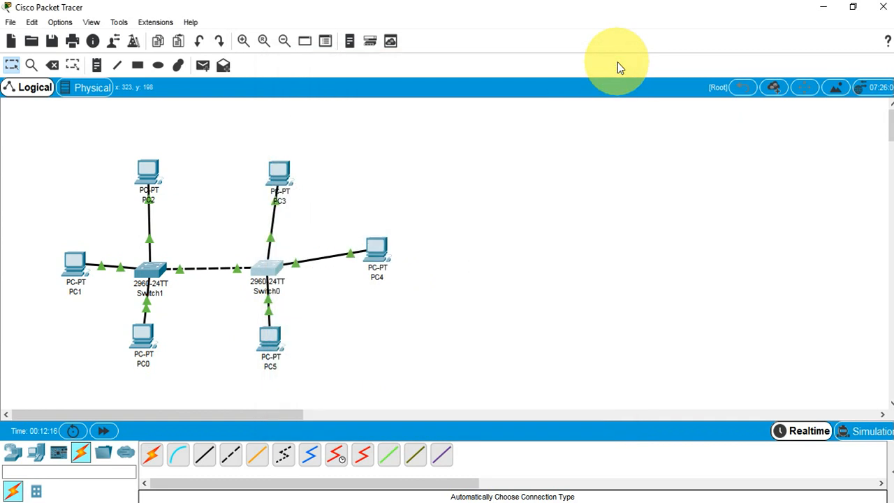
# Step: Open PC3's Command Prompt and ping 20.0.0.1
pyautogui.click(280, 174)
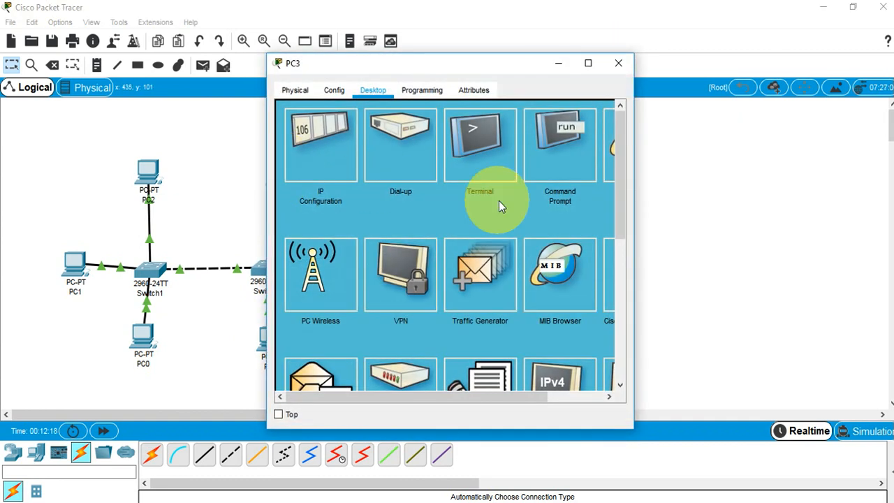
pyautogui.click(551, 144)
pyautogui.write('ping 20.0.0.1')
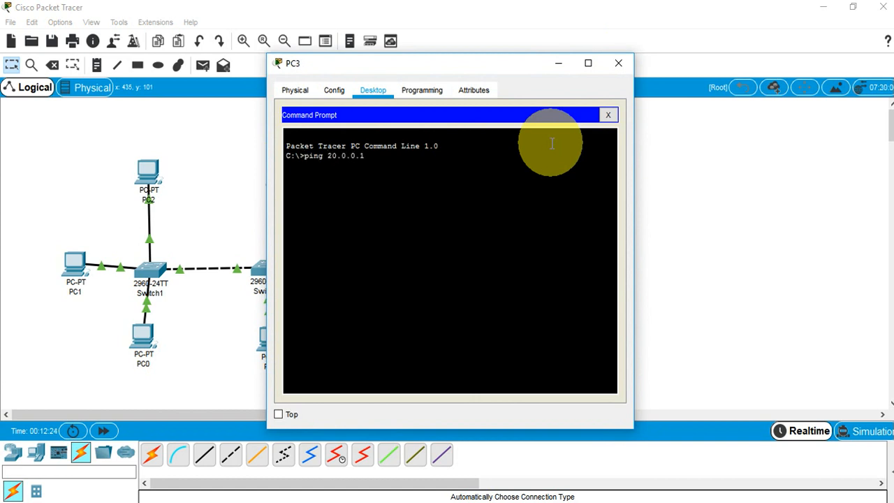
pyautogui.press('Return')
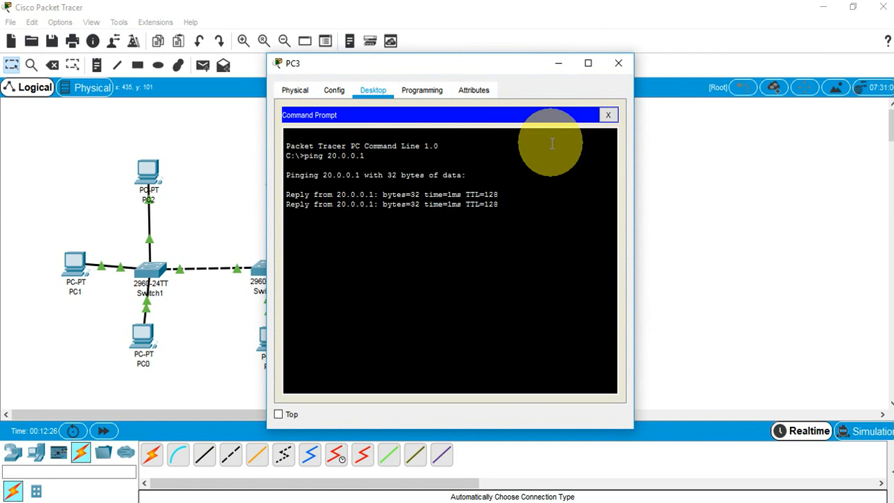
# Step: Ping 20.0.0.2 and 20.0.0.3 from PC3's Command Prompt
pyautogui.press('Up')
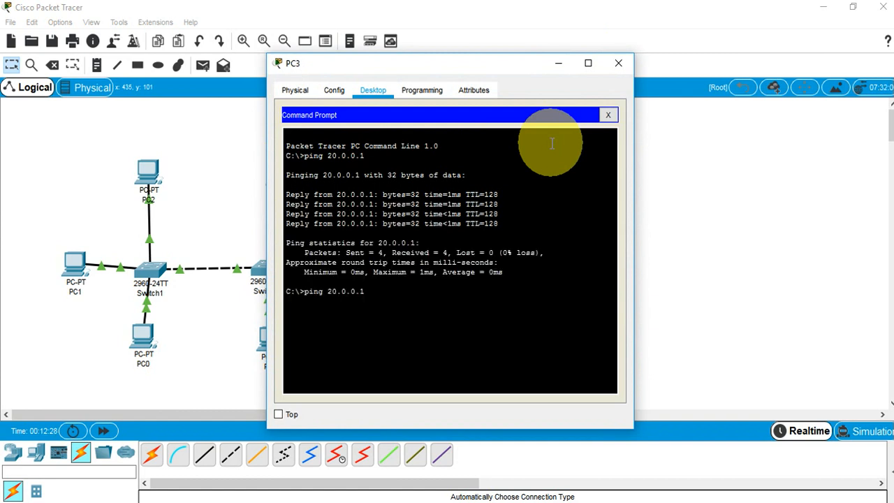
pyautogui.press('BackSpace')
pyautogui.write('2')
pyautogui.press('Return')
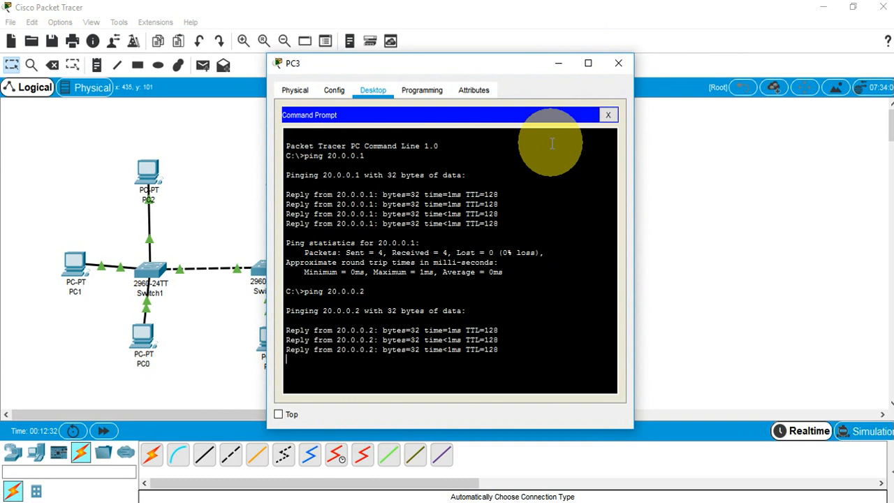
pyautogui.press('Up')
pyautogui.press('BackSpace')
pyautogui.write('3')
pyautogui.press('Return')
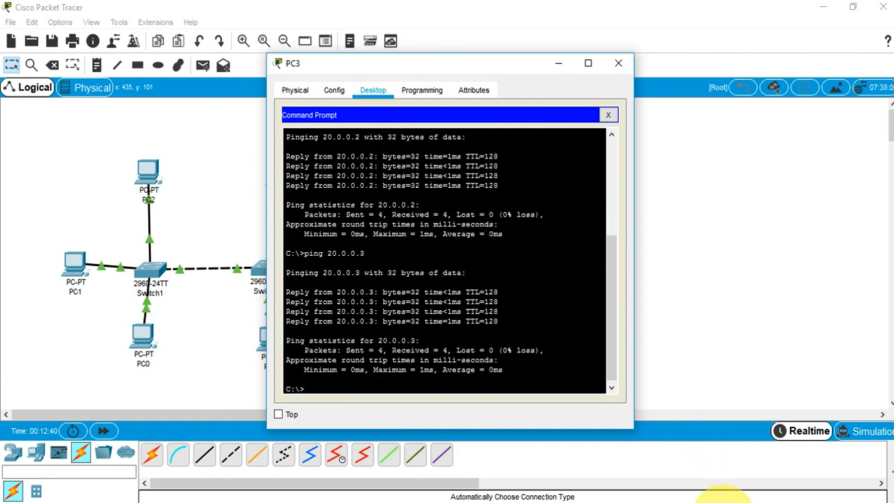
# Step: Close the Switch1 and PC3 windows
pyautogui.moveTo(724, 498)
pyautogui.click(744, 458)
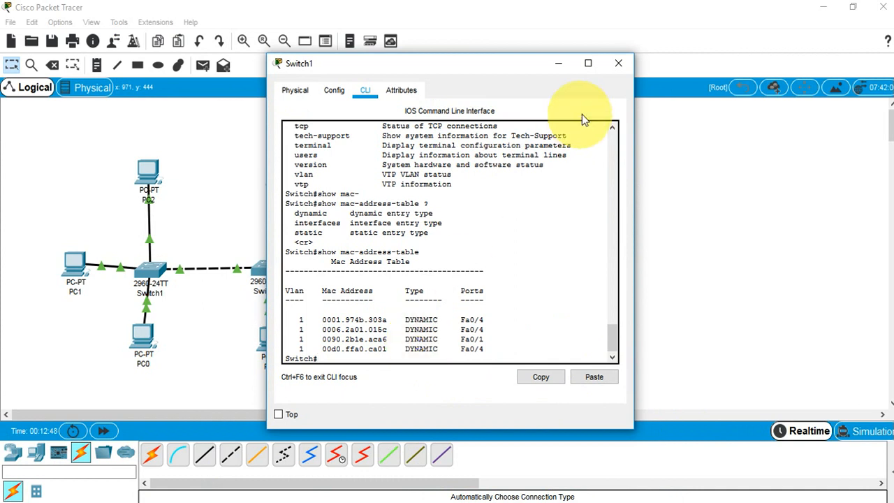
pyautogui.click(618, 63)
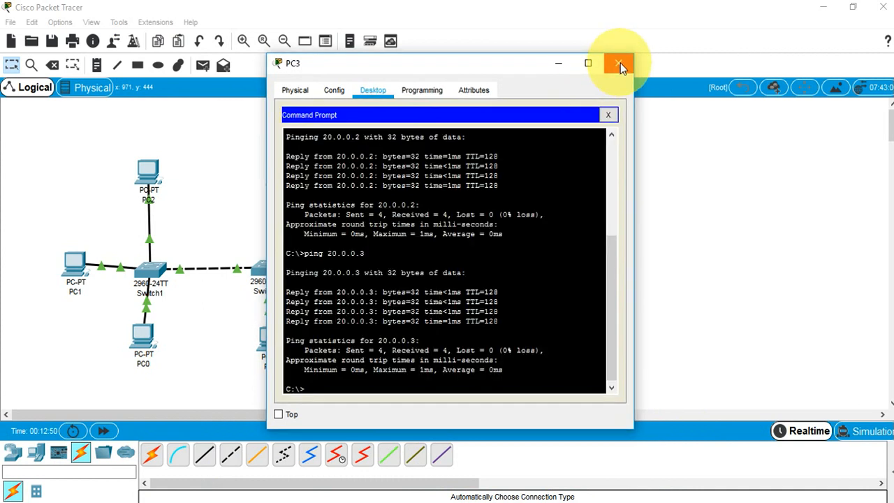
pyautogui.click(620, 64)
# Step: Rerun sh mac- in Switch0's command line interface, examine the updated MAC table entries, and close the window
pyautogui.click(270, 269)
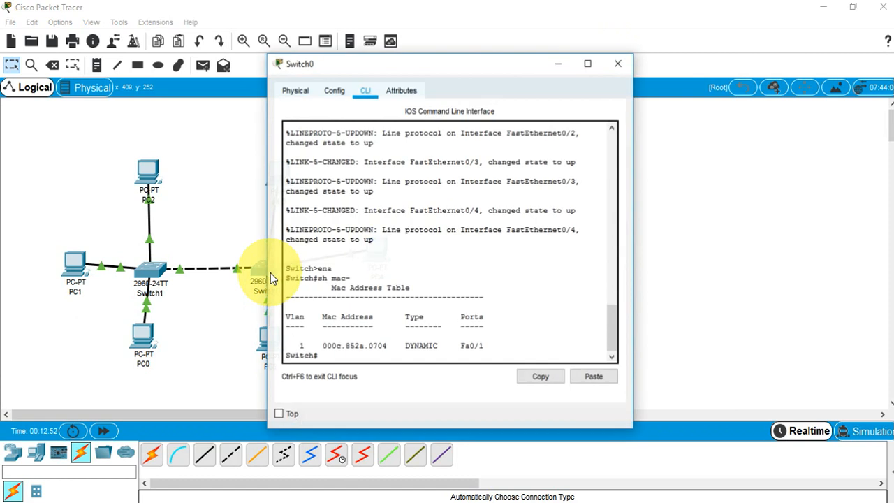
pyautogui.press('Up')
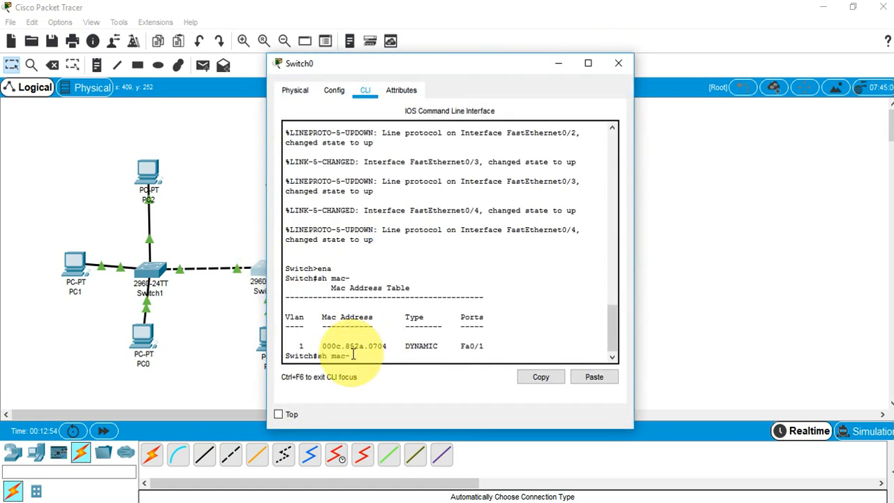
pyautogui.press('Return')
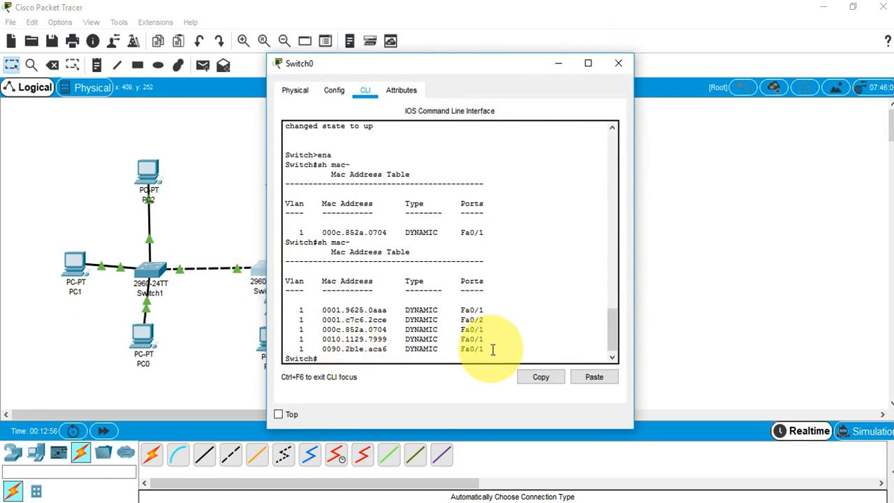
pyautogui.moveTo(489, 347); pyautogui.dragTo(314, 304)
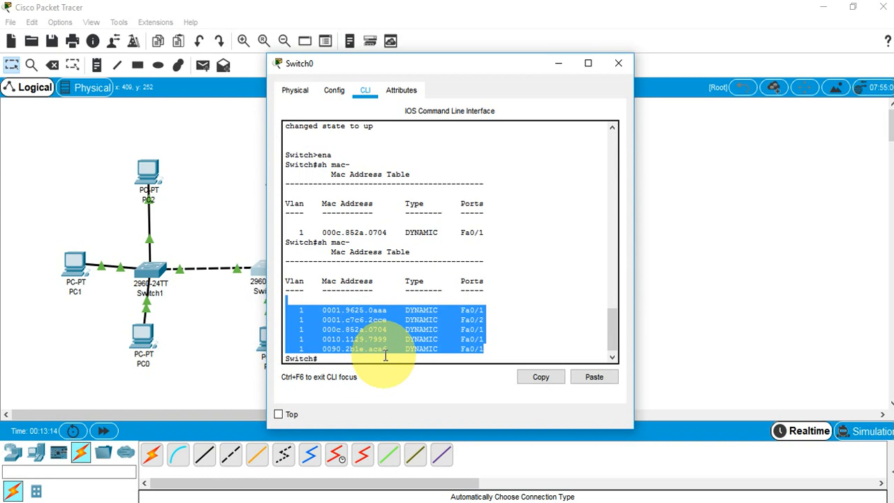
pyautogui.moveTo(390, 349); pyautogui.dragTo(340, 346)
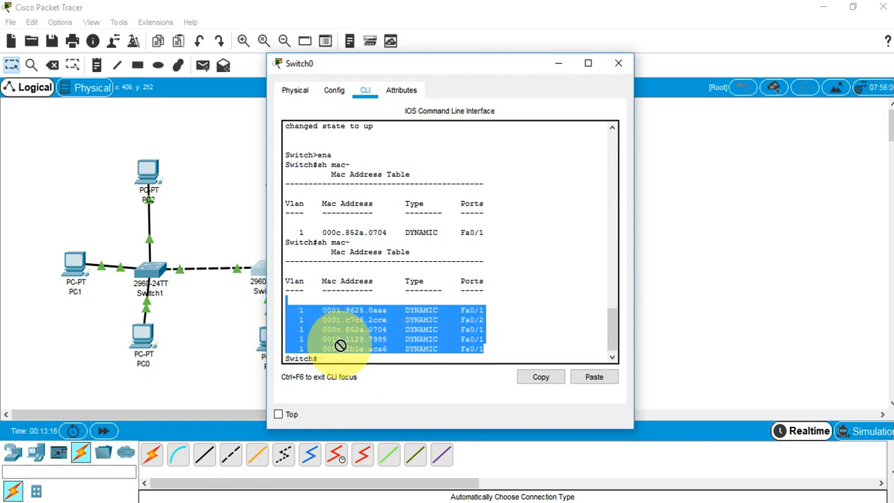
pyautogui.click(626, 62)
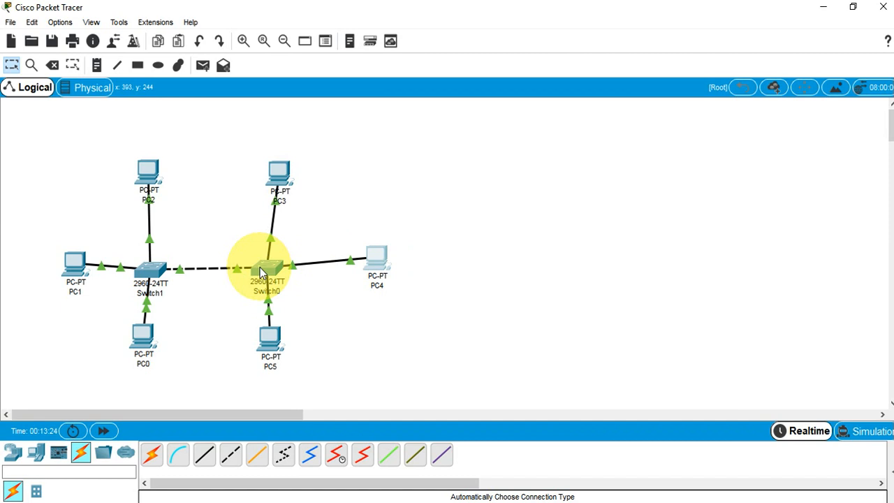
pyautogui.moveTo(260, 271)
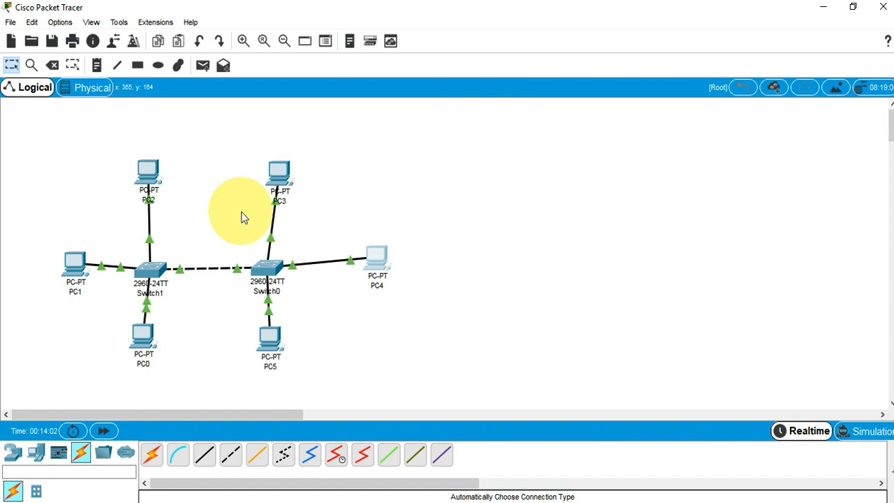
pyautogui.moveTo(132, 500)
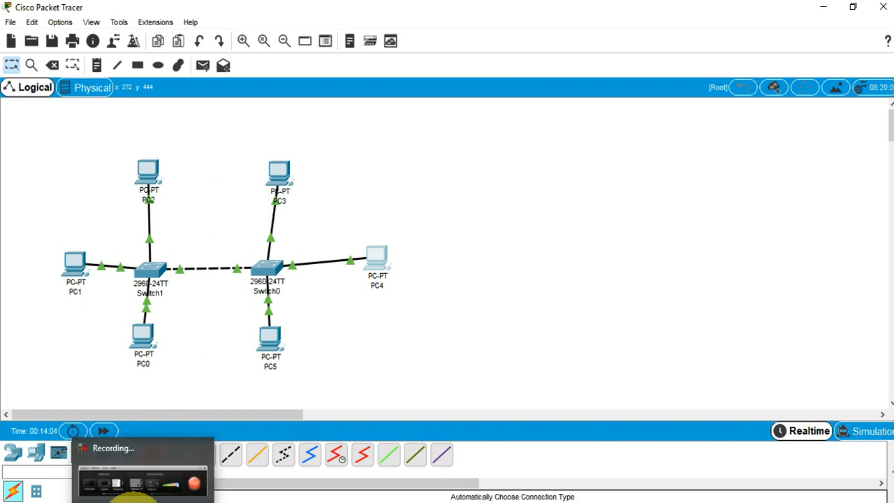
pyautogui.click(129, 497)
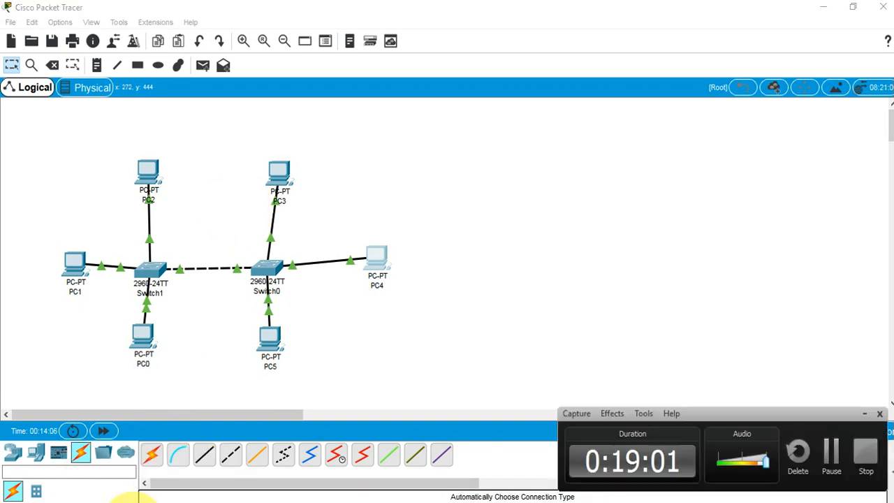